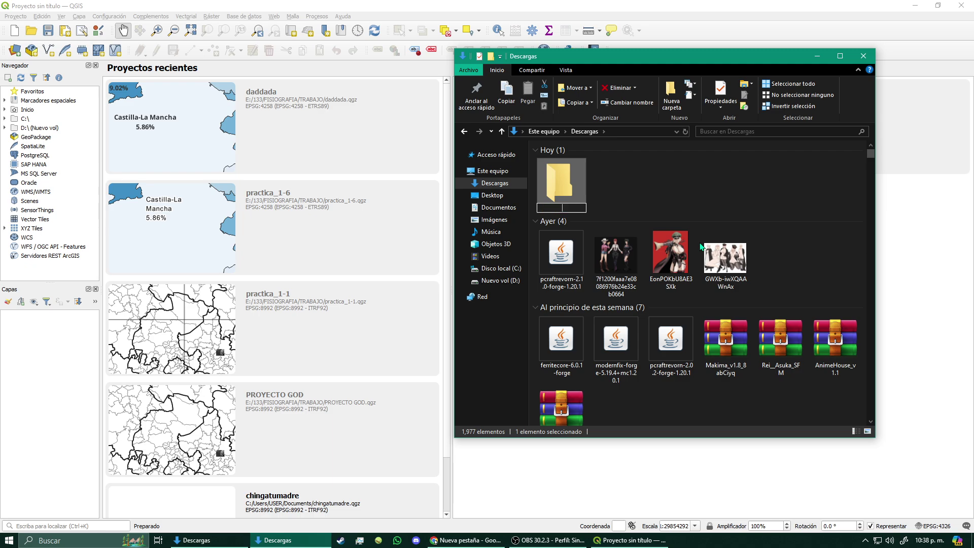
Step: Name the new folder in Descargas VECTORES and return to QGIS
type("VECTORES")
key("Return")
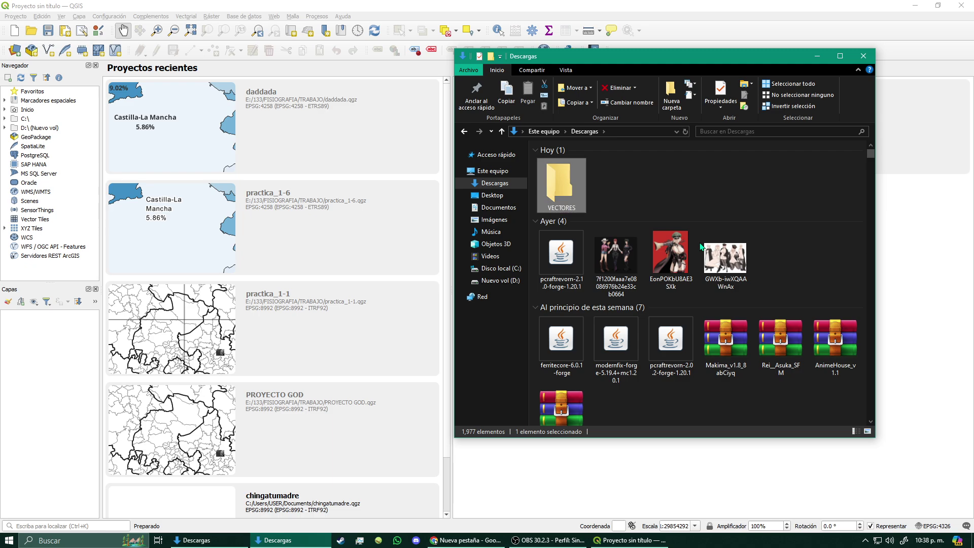
left_click(900, 321)
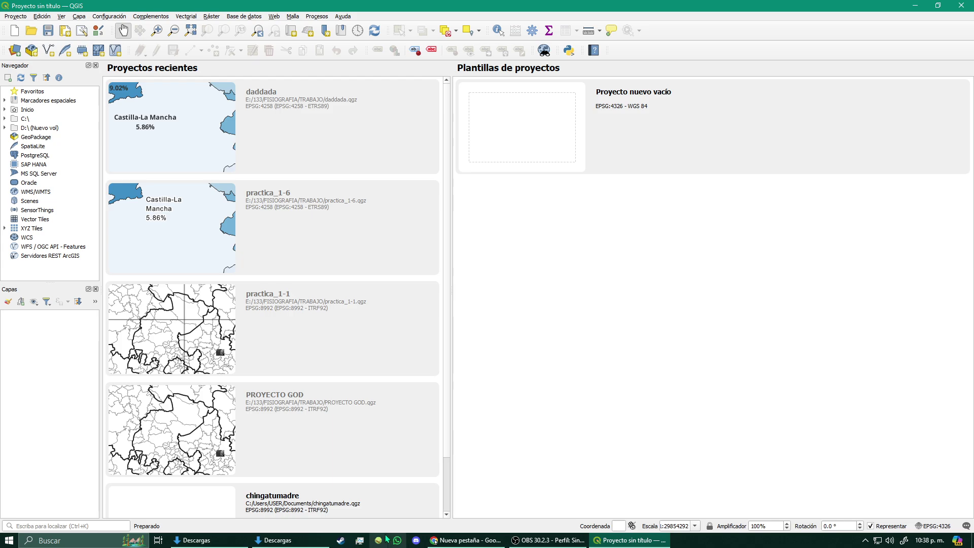
Step: Switch to Chrome, search for inegi in a new tab, and open INEGI's official website
left_click(443, 539)
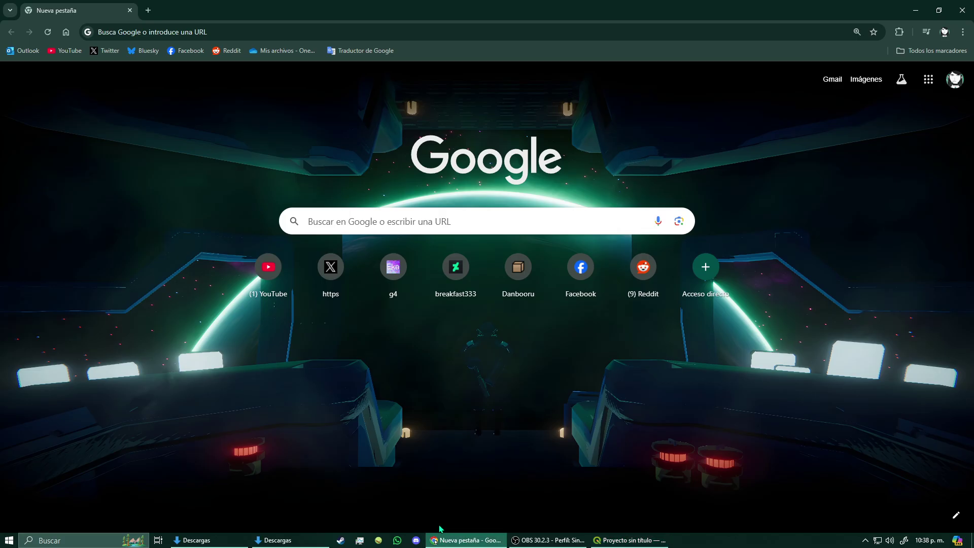
left_click(148, 10)
type("ineg")
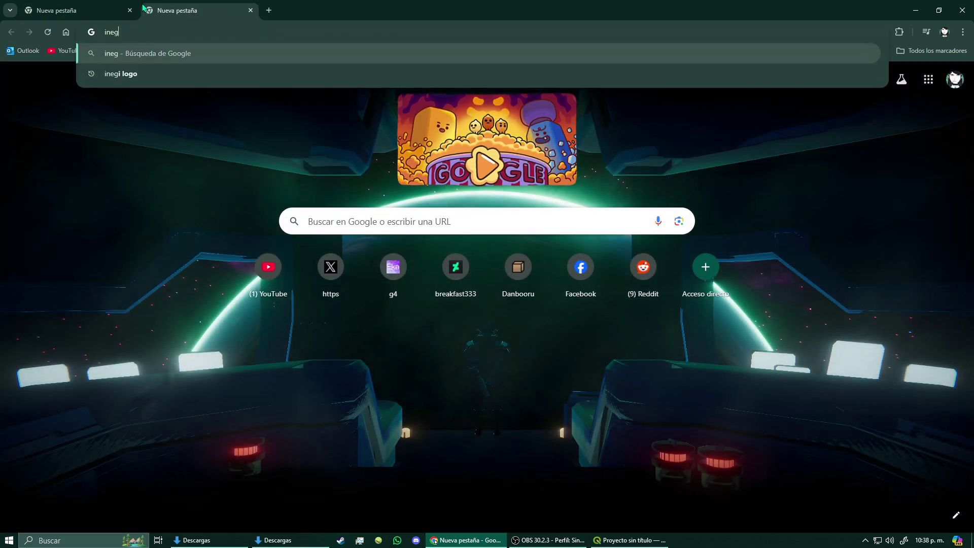
type("i")
key("Return")
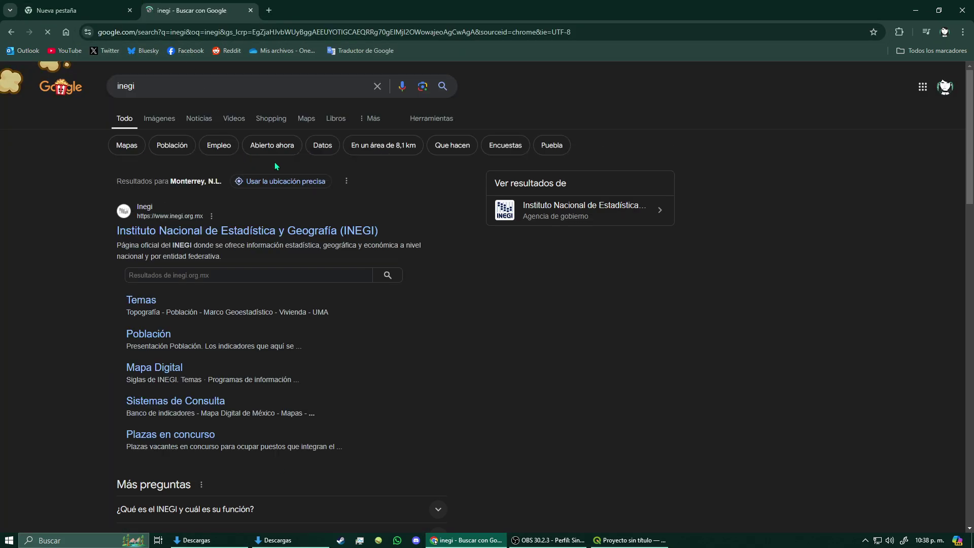
left_click(285, 239)
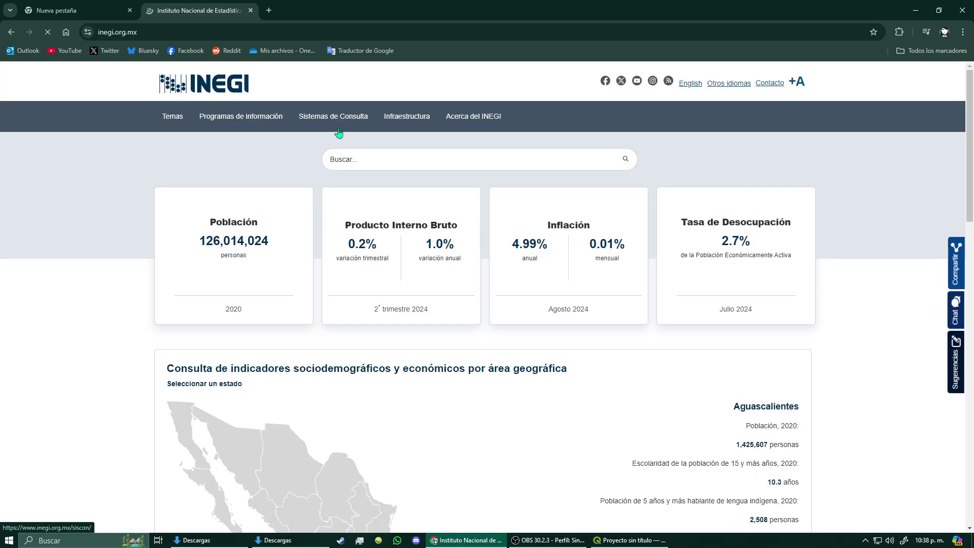
Step: Open the Topografía map topic under Geografía y Medio Ambiente and show its downloads
left_click(171, 116)
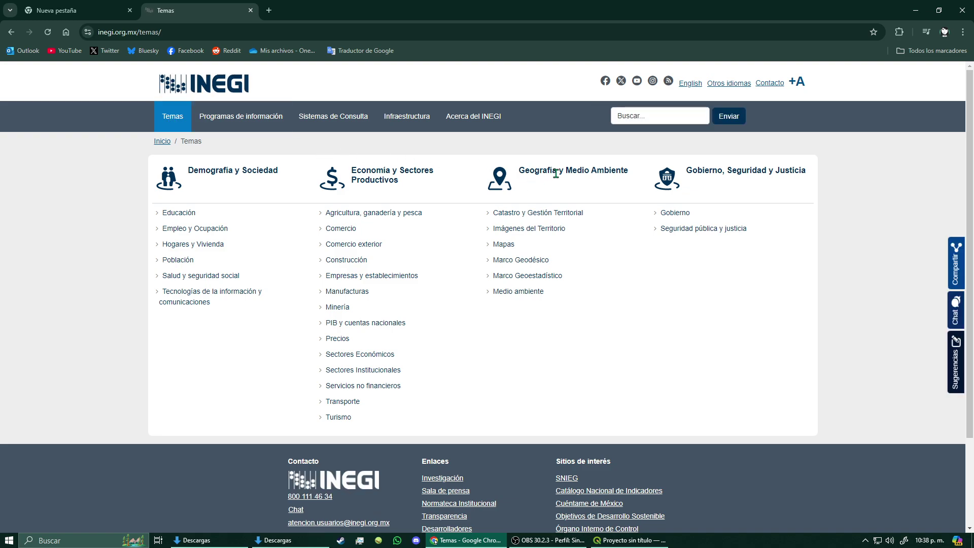
left_click(504, 245)
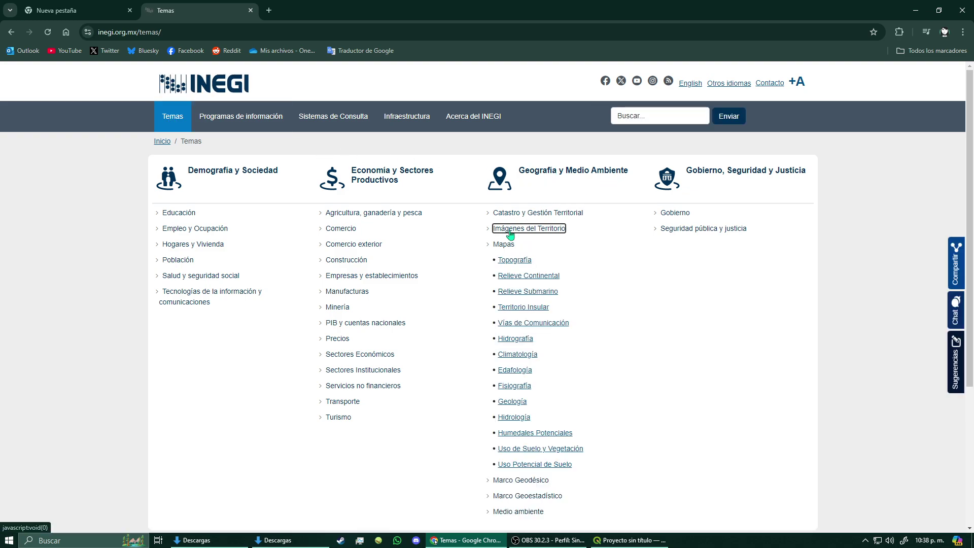
left_click(513, 262)
scroll(384, 188, "down", 2)
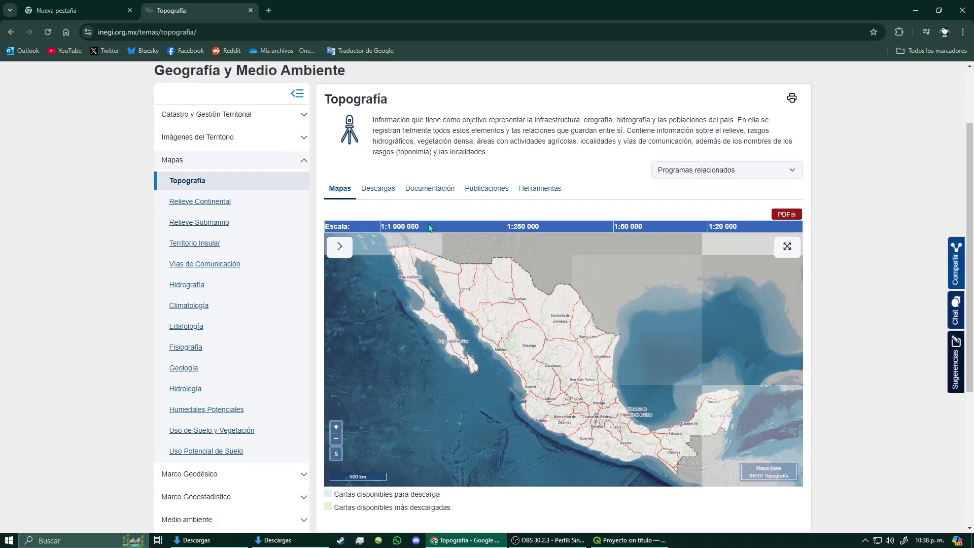
left_click(383, 186)
Step: Filter the topographic downloads by the entity Nuevo León and the scale 1:50 000
left_click(390, 232)
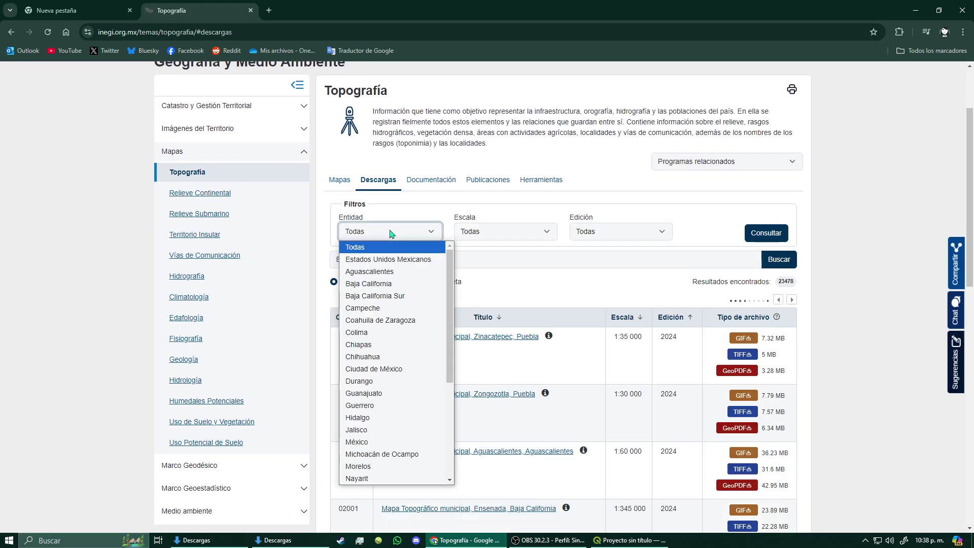
scroll(391, 307, "down", 3)
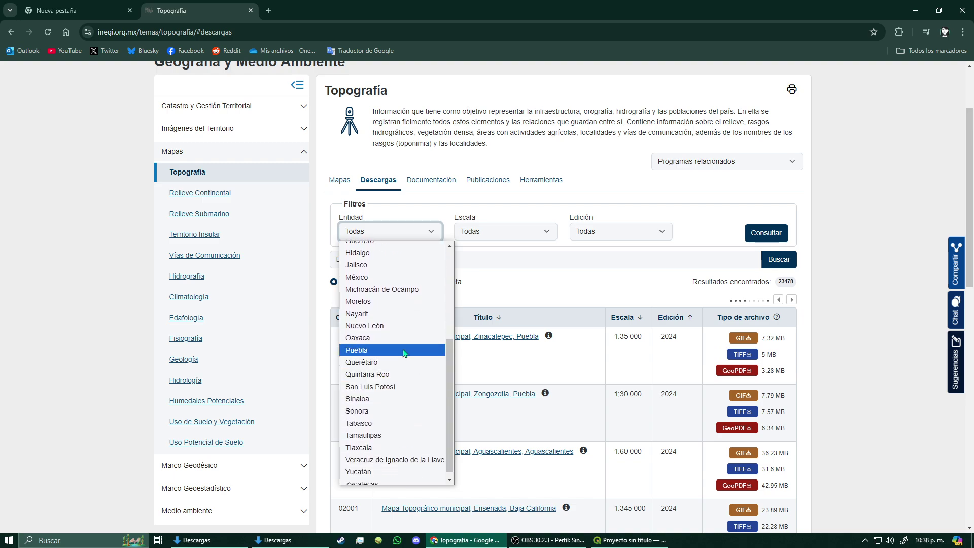
left_click(387, 329)
left_click(518, 234)
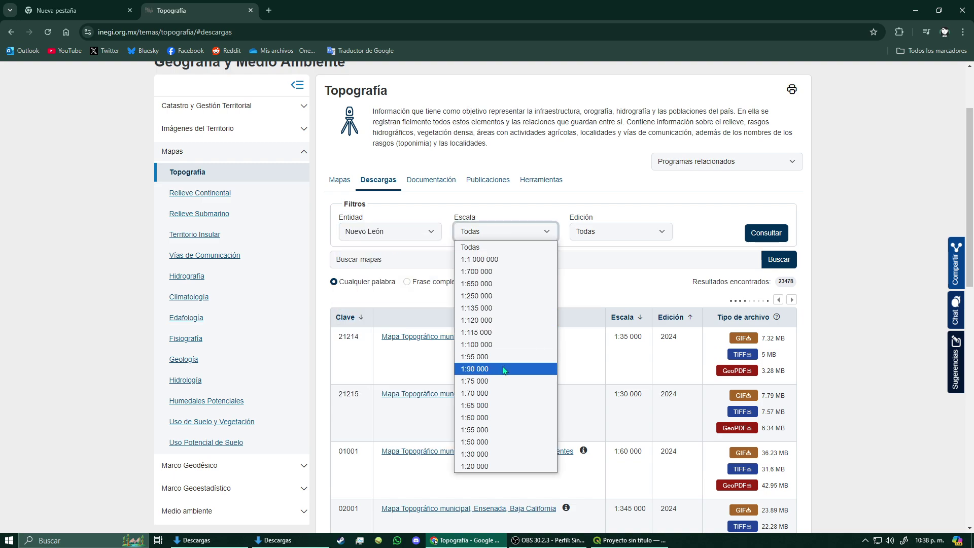
left_click(486, 442)
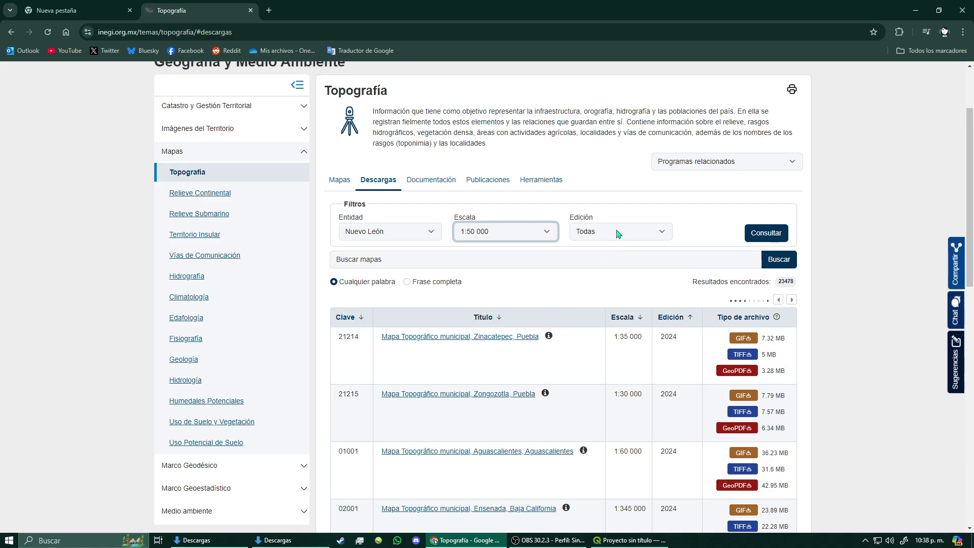
Step: Search the topographic map downloads for C14G25
left_click(427, 268)
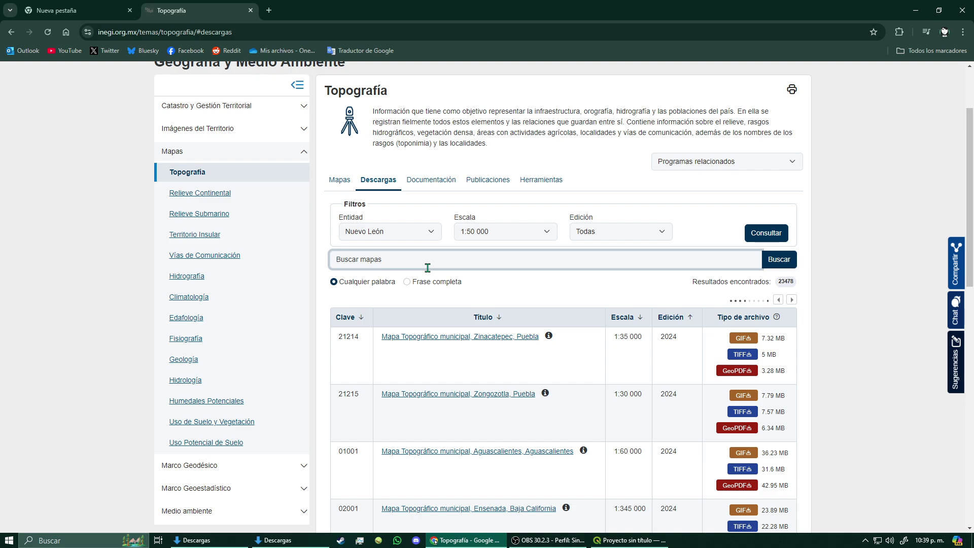
type("CX")
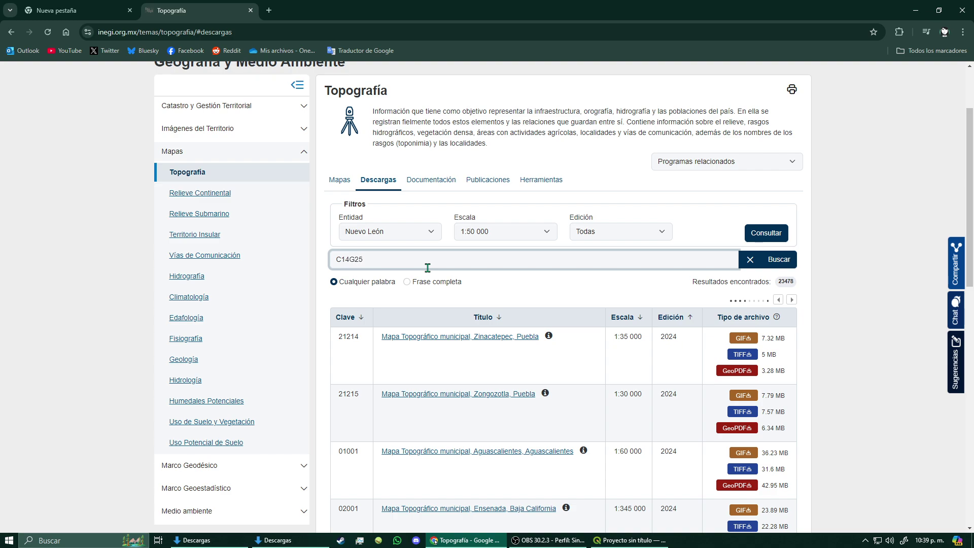
left_click(774, 259)
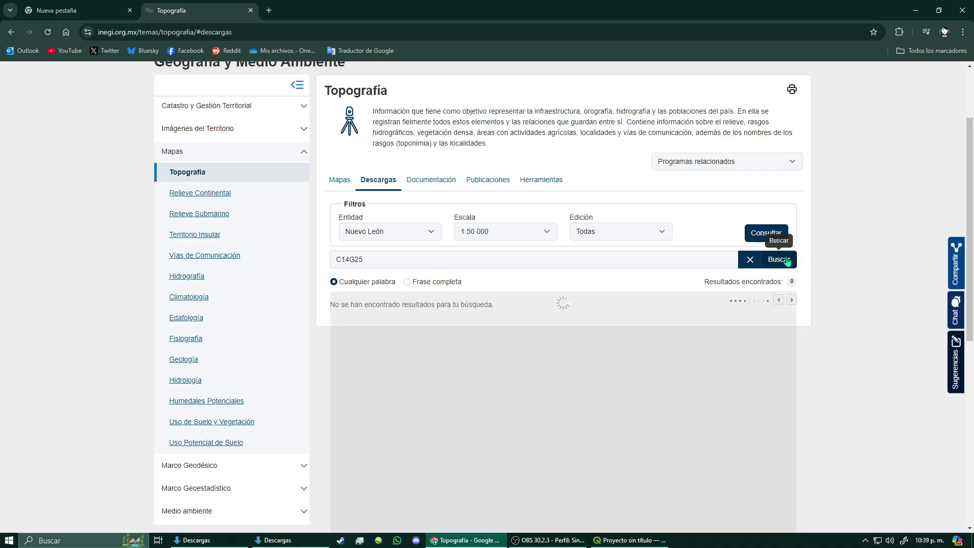
left_click(385, 260)
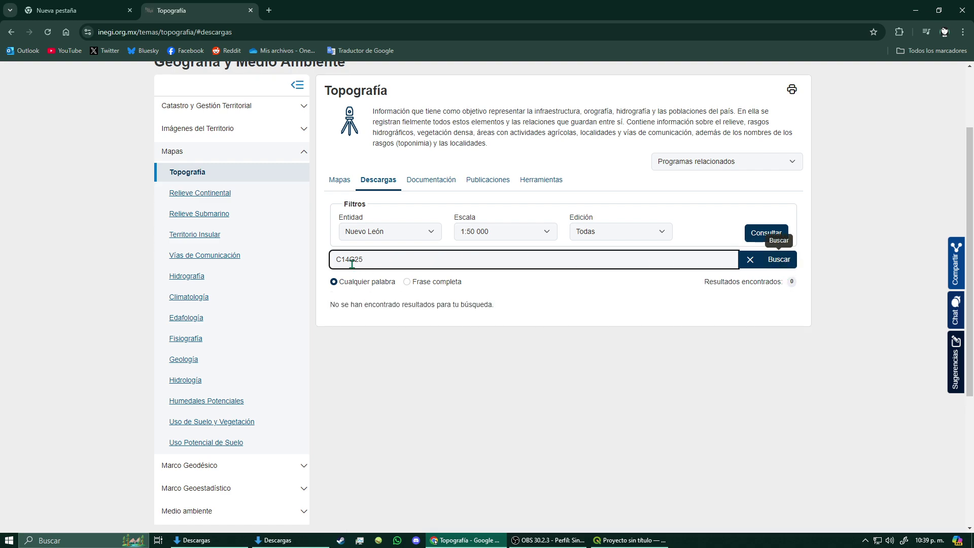
left_click(381, 273)
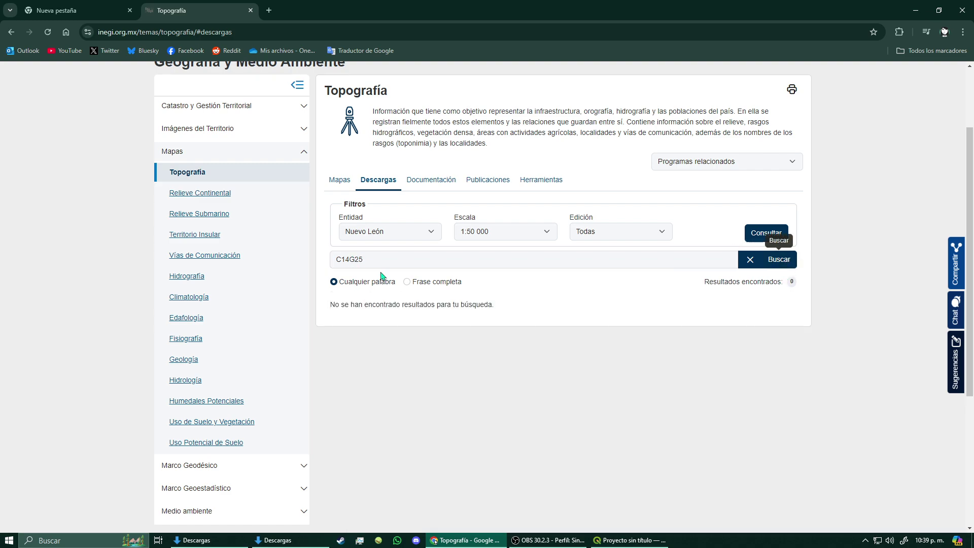
Step: Switch to Microsoft Teams and download the Word guide attached to the assignment Práctica No. 3. Río from the activity feed
left_click(103, 541)
type("teams")
key("Return")
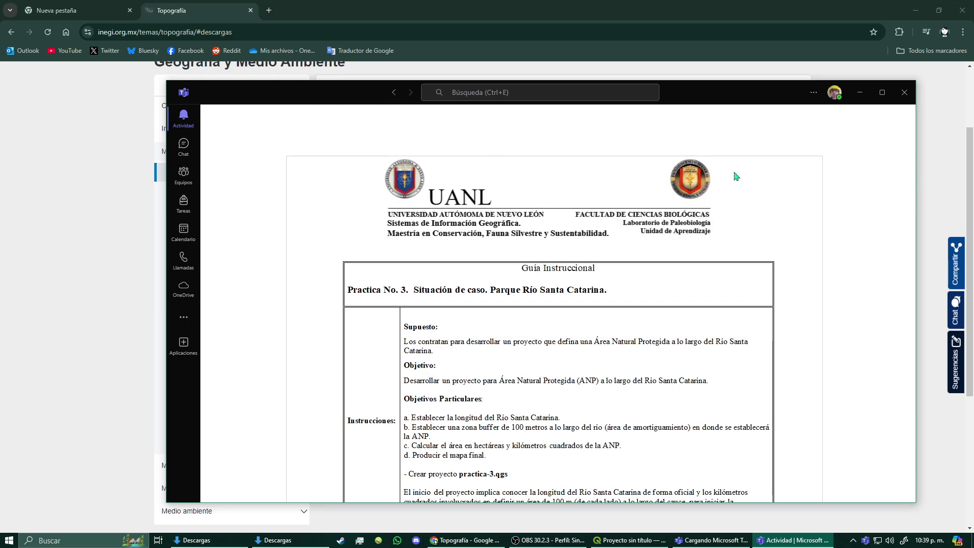
left_click(392, 94)
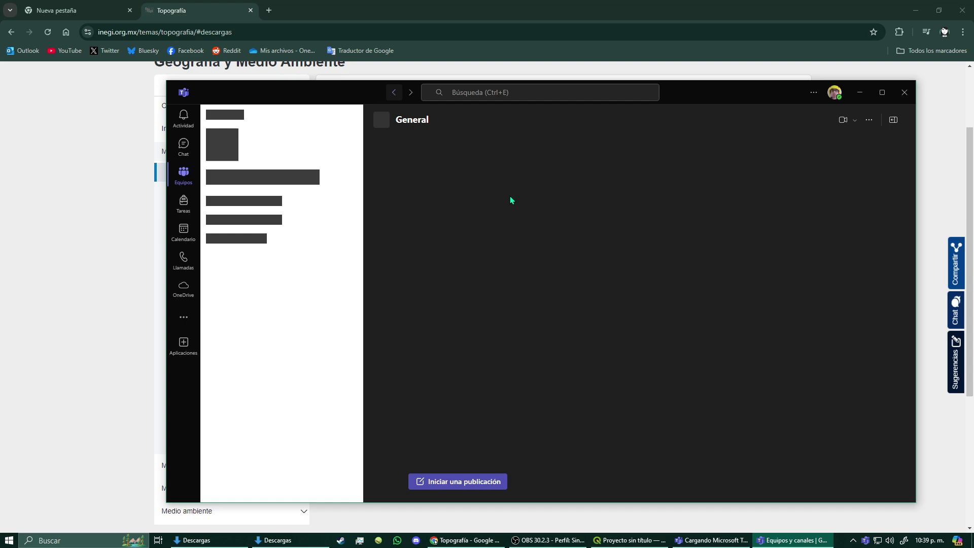
left_click(213, 117)
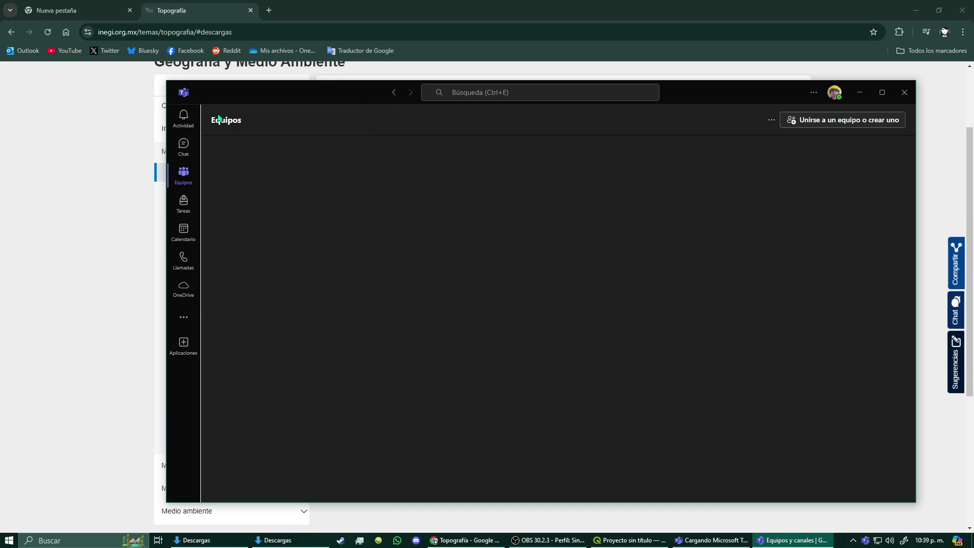
left_click(183, 118)
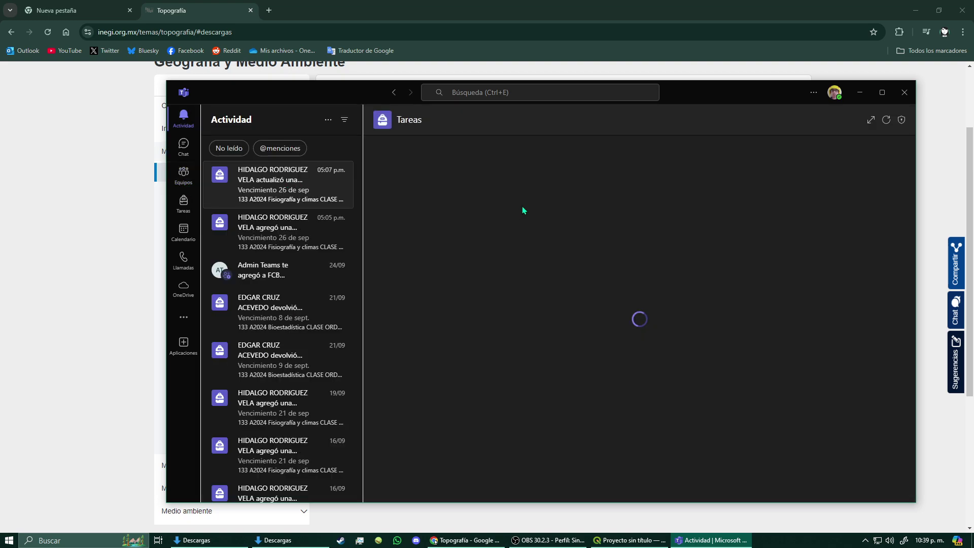
left_click(614, 273)
left_click(640, 338)
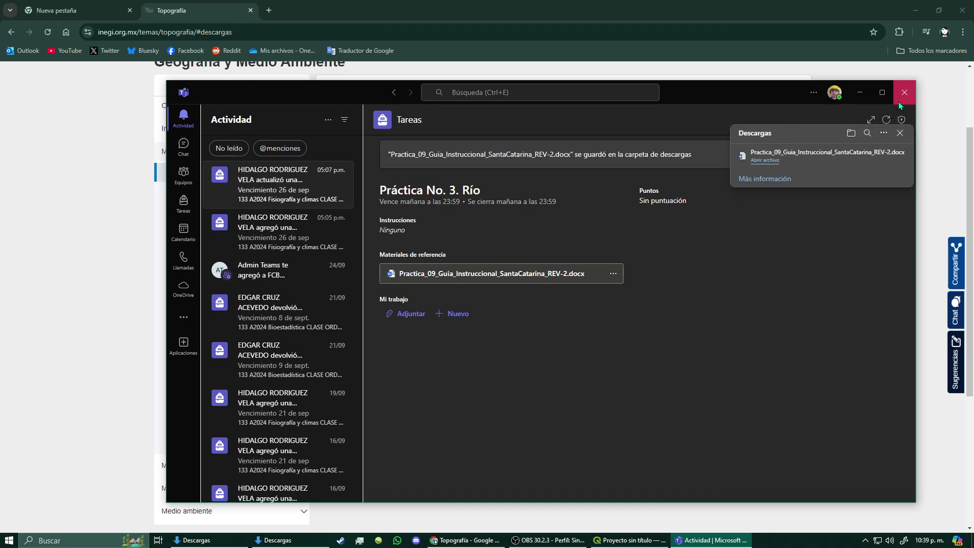
Step: Open the downloaded Santa Catarina guide in Word, close Teams, and check the map sheet codes in the instructions
mouse_move(871, 157)
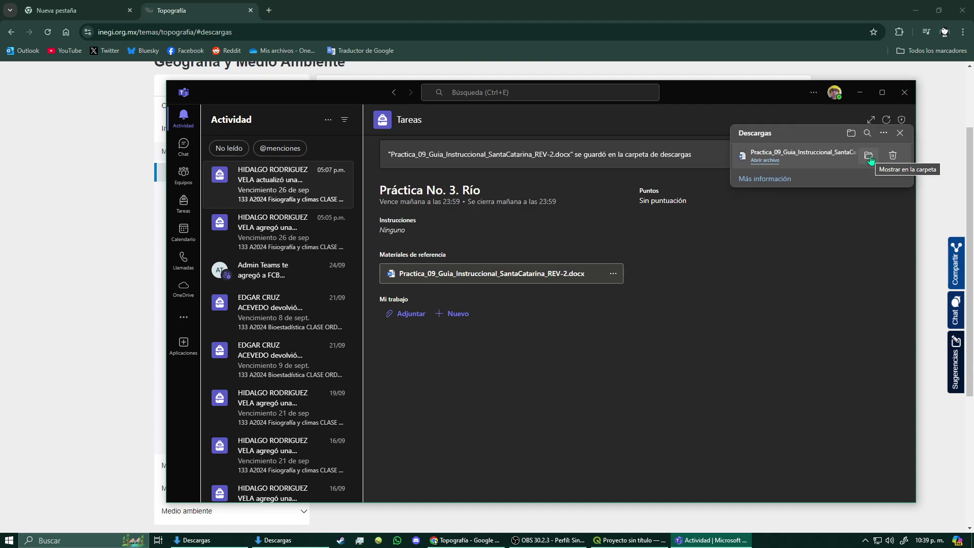
left_click(856, 156)
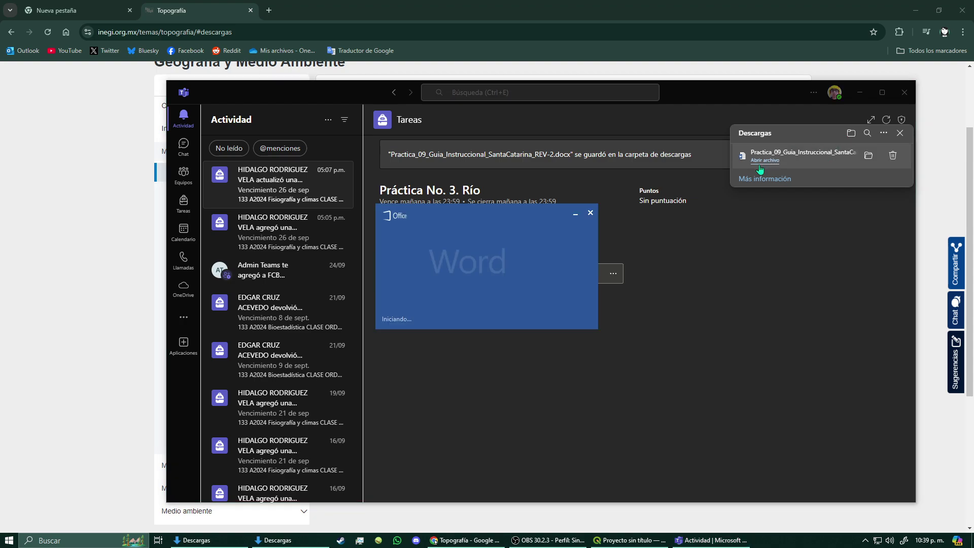
left_click(903, 92)
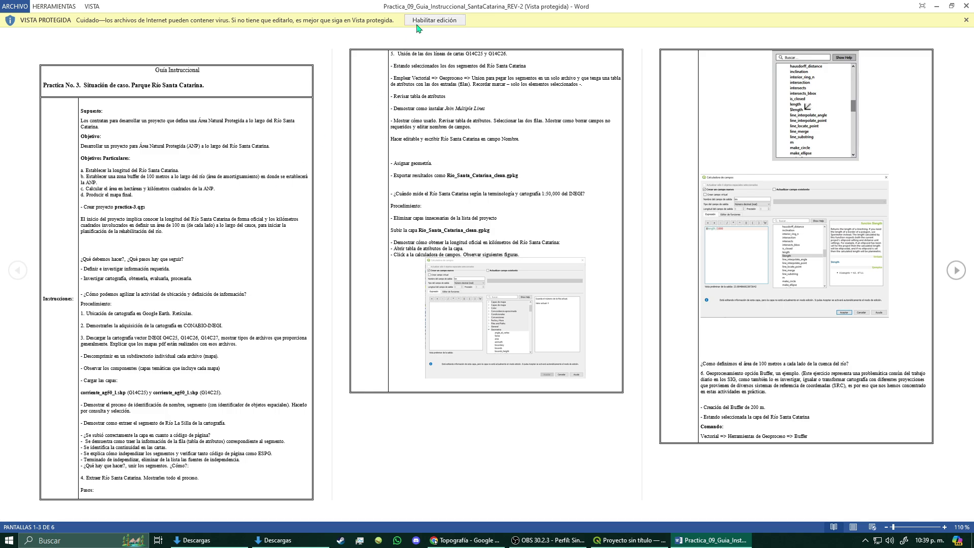
left_click(900, 527)
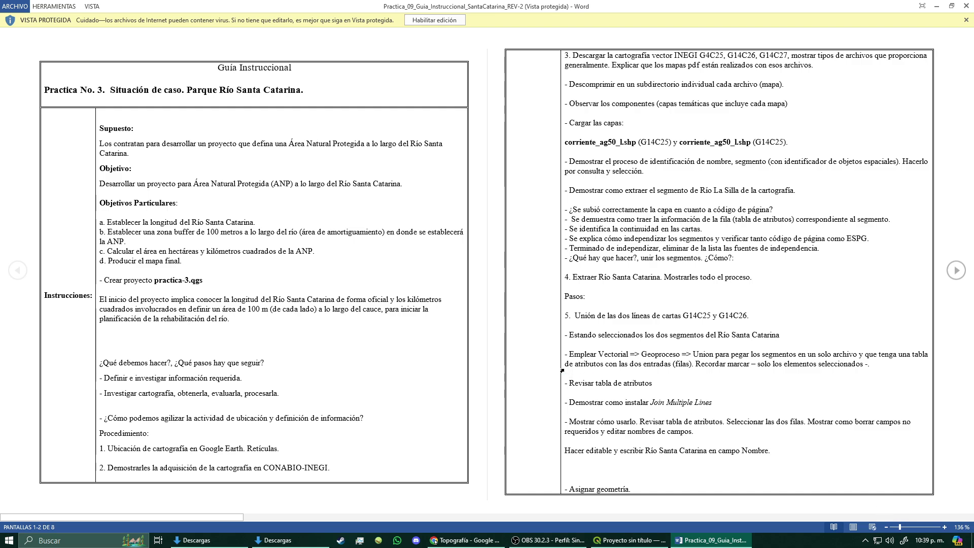
left_click_drag(683, 315, 709, 318)
Step: Switch back to Chrome and replace the topographic map search with G14C25
left_click(464, 540)
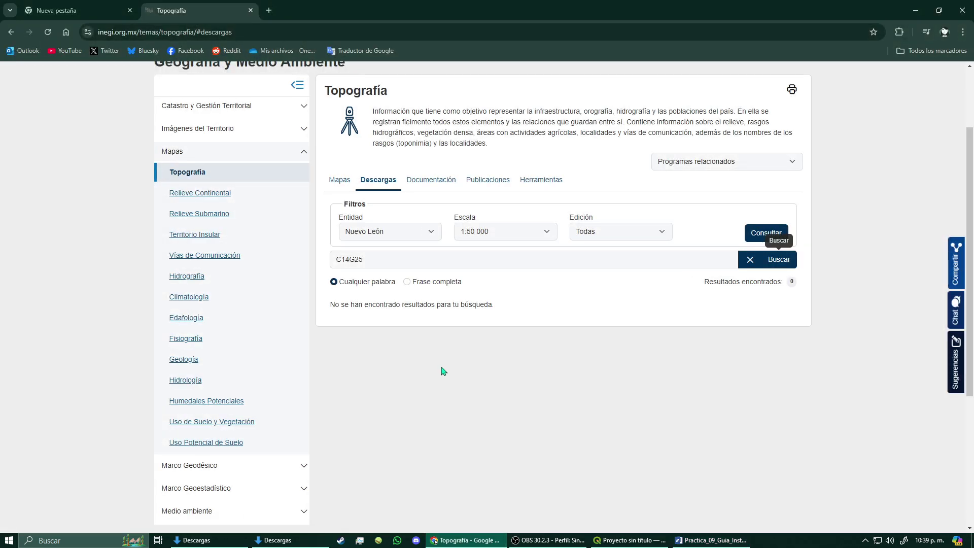
left_click_drag(385, 259, 321, 261)
key("BackSpace")
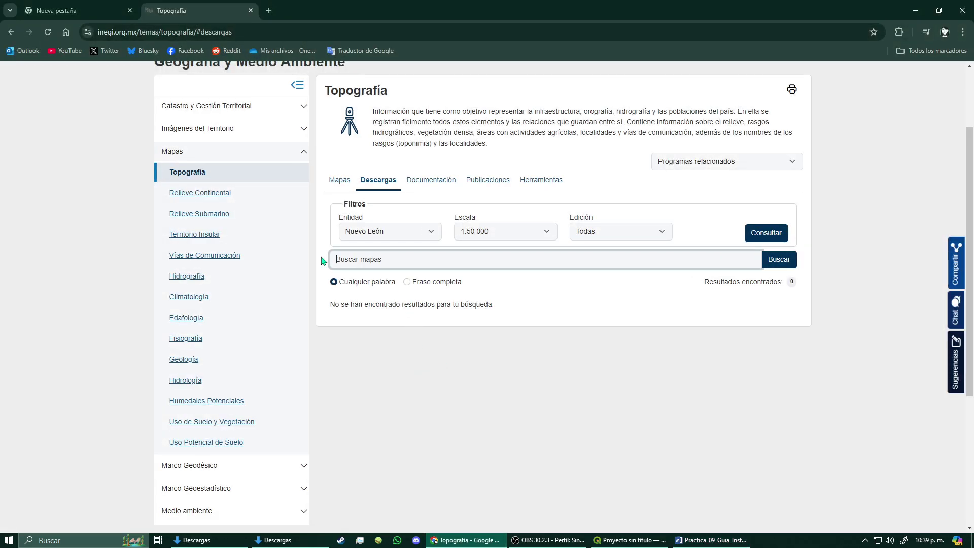
type("G14C25")
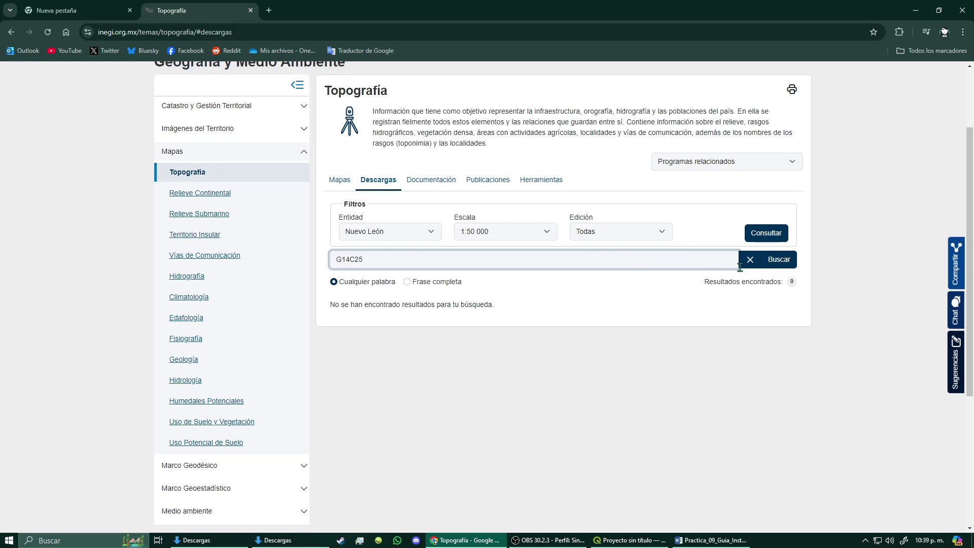
left_click(772, 259)
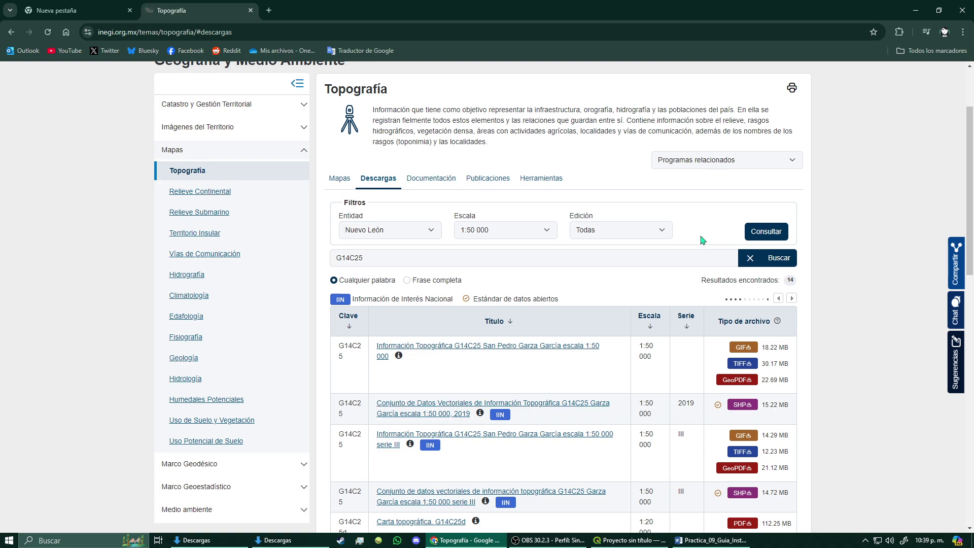
Step: Download the 2019 vector topographic data set for sheet G14C25 at scale 1:50 000
scroll(702, 240, "down", 2)
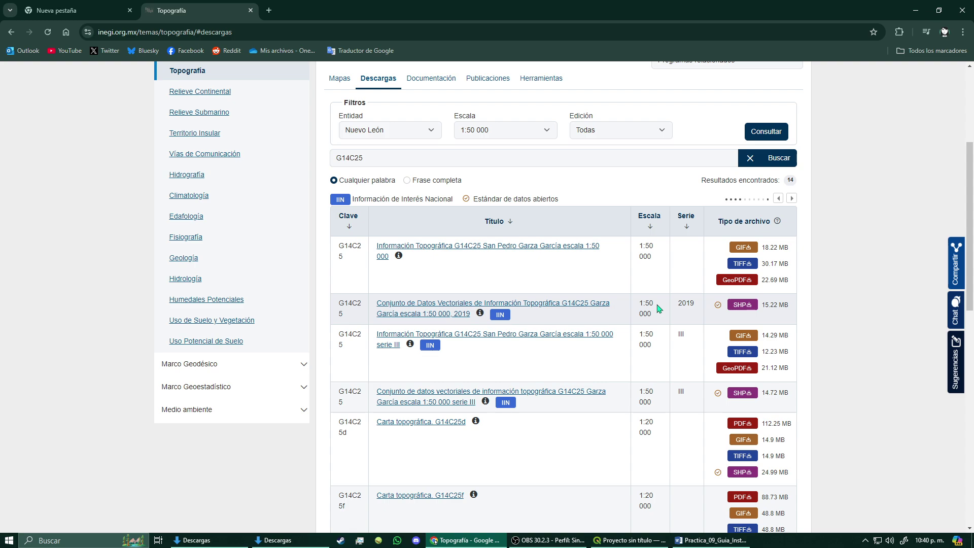
left_click(599, 304)
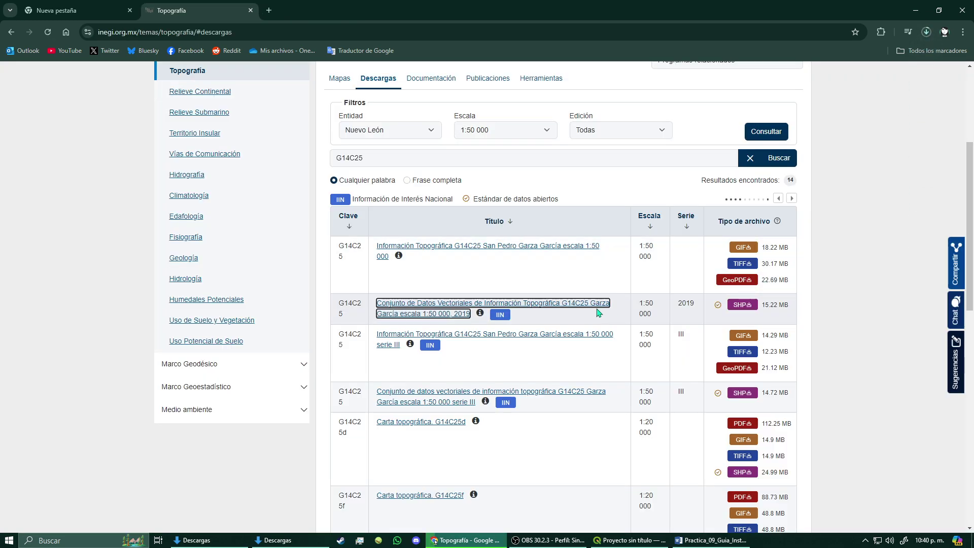
left_click(817, 308)
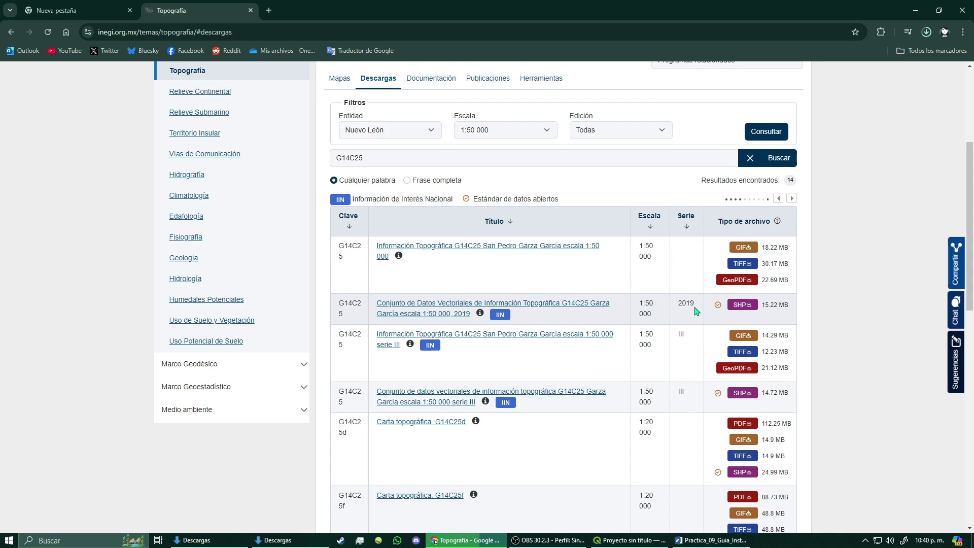
scroll(640, 294, "up", 1)
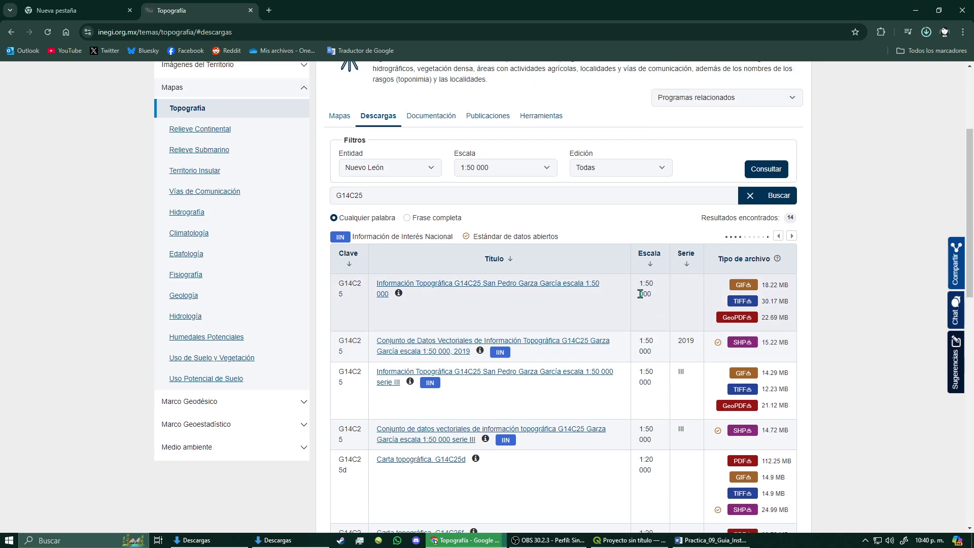
Step: Search the topographic downloads for G14C26 and download the 2019 vector data set for Monterrey at scale 1:50 000 as SHP
scroll(641, 295, "up", 2)
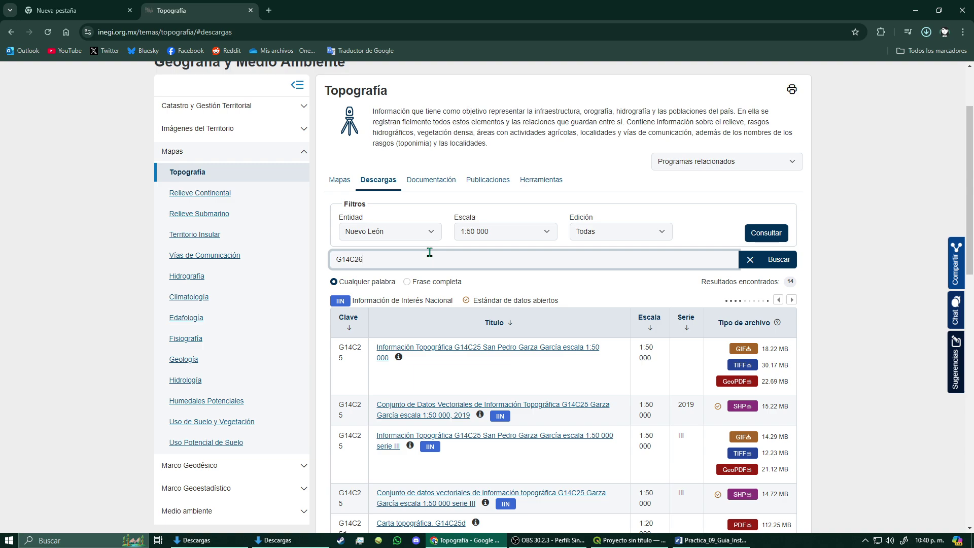
key("Return")
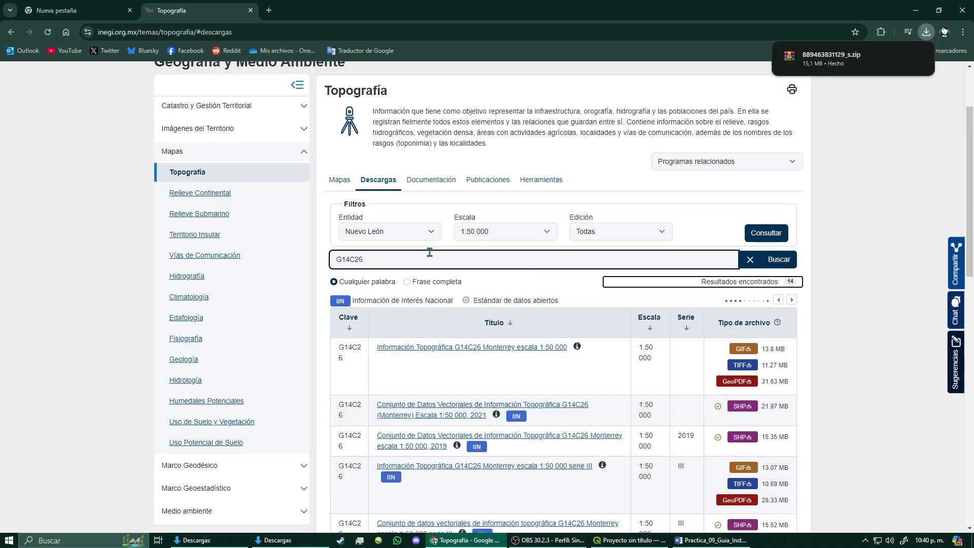
scroll(429, 252, "down", 2)
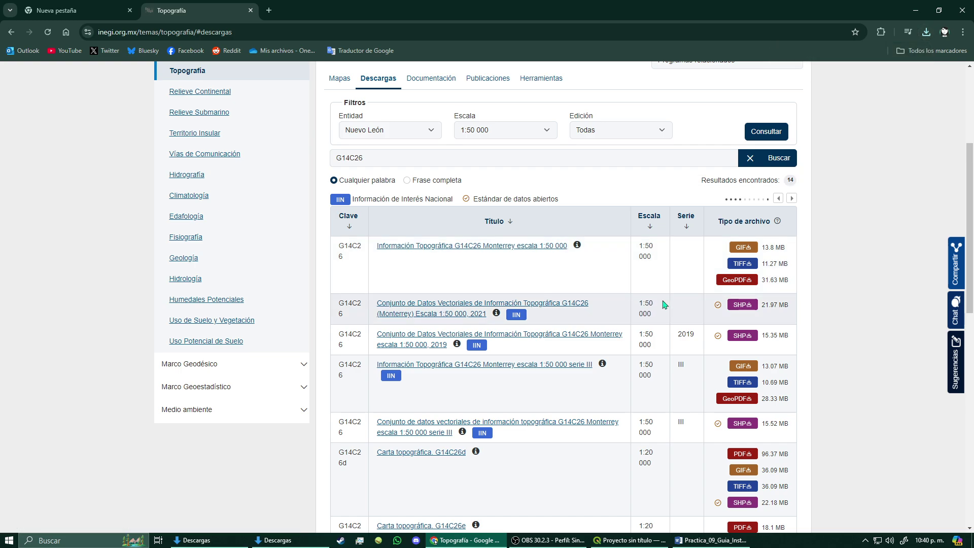
left_click_drag(339, 300, 745, 316)
left_click(743, 335)
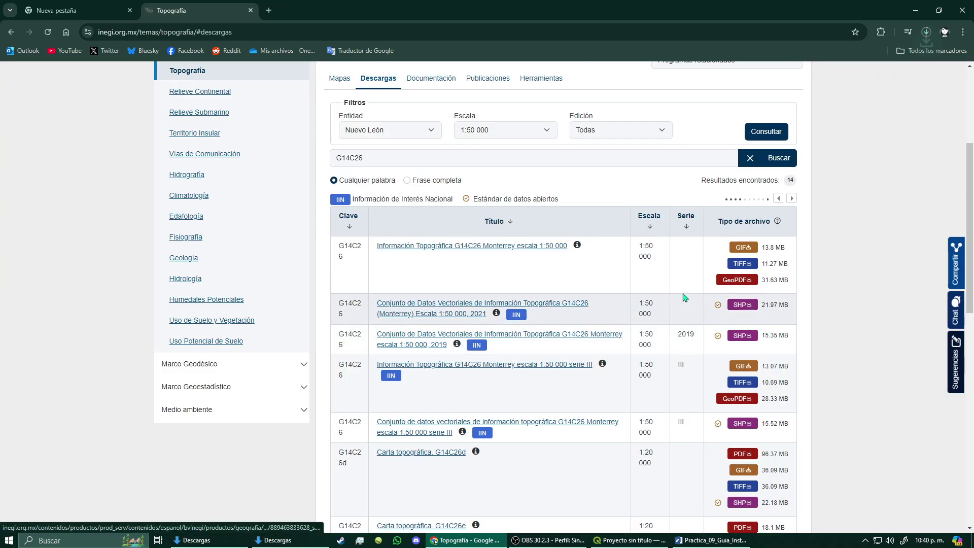
Step: Search for sheet G14C27 and download the San Juan serie III vector data set at scale 1:50 000 as SHP
scroll(684, 297, "up", 2)
left_click(425, 262)
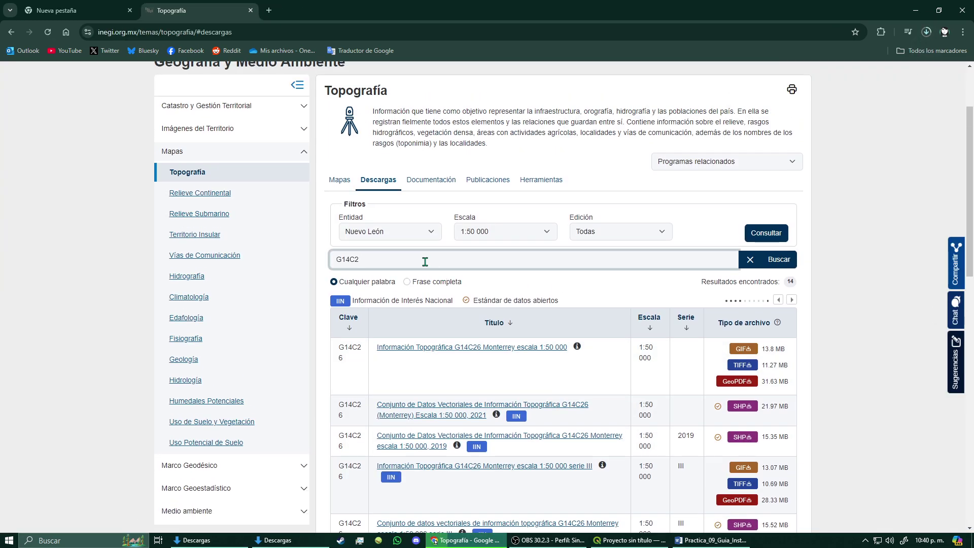
key("Return")
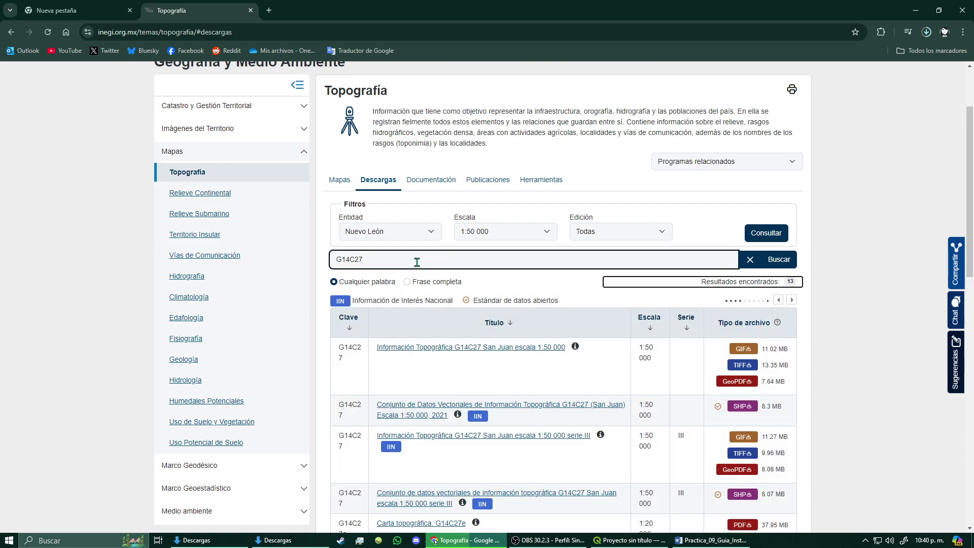
scroll(417, 262, "down", 5)
scroll(558, 285, "up", 4)
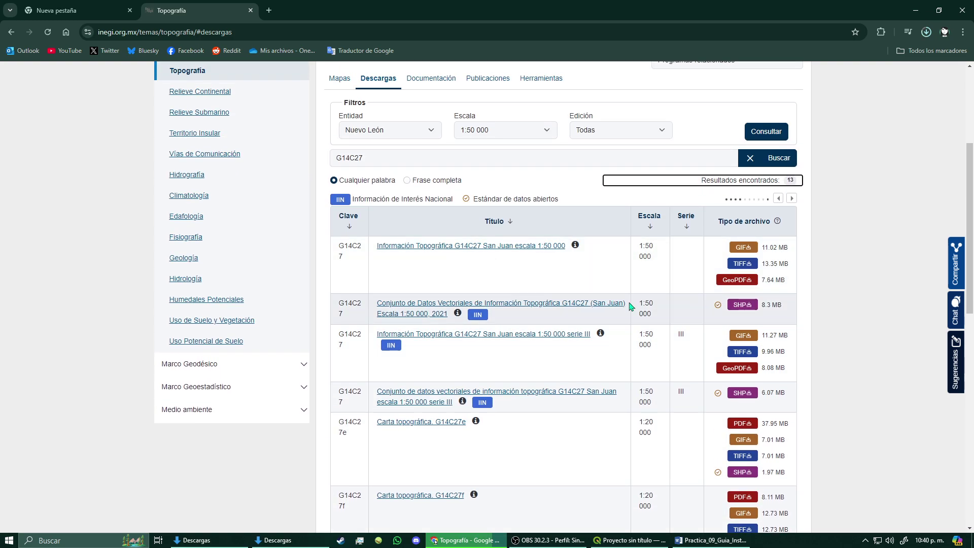
left_click_drag(631, 305, 781, 305)
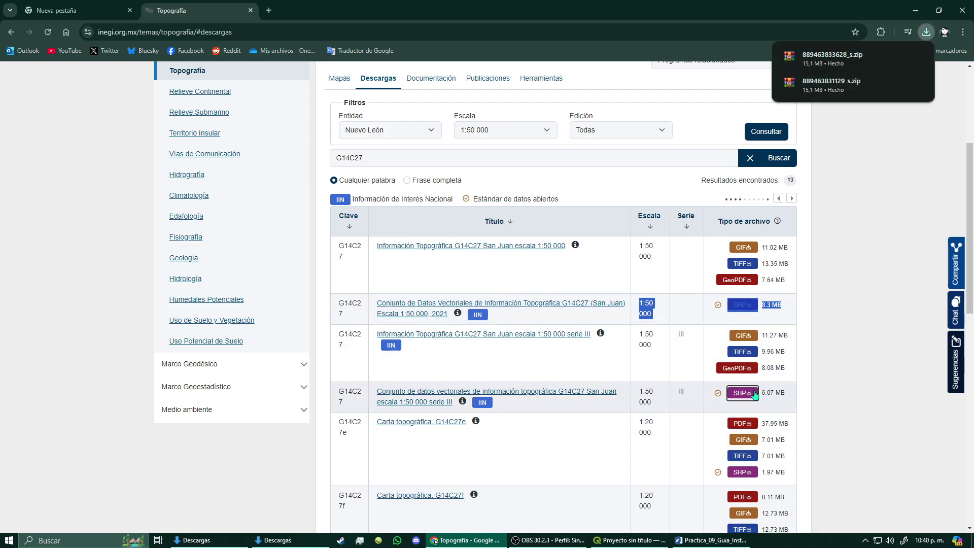
left_click(742, 393)
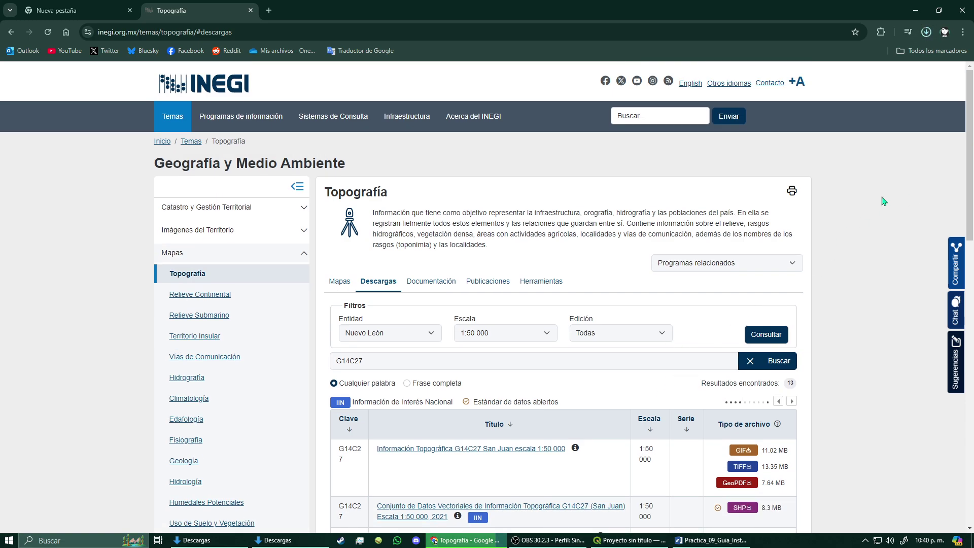
left_click(257, 542)
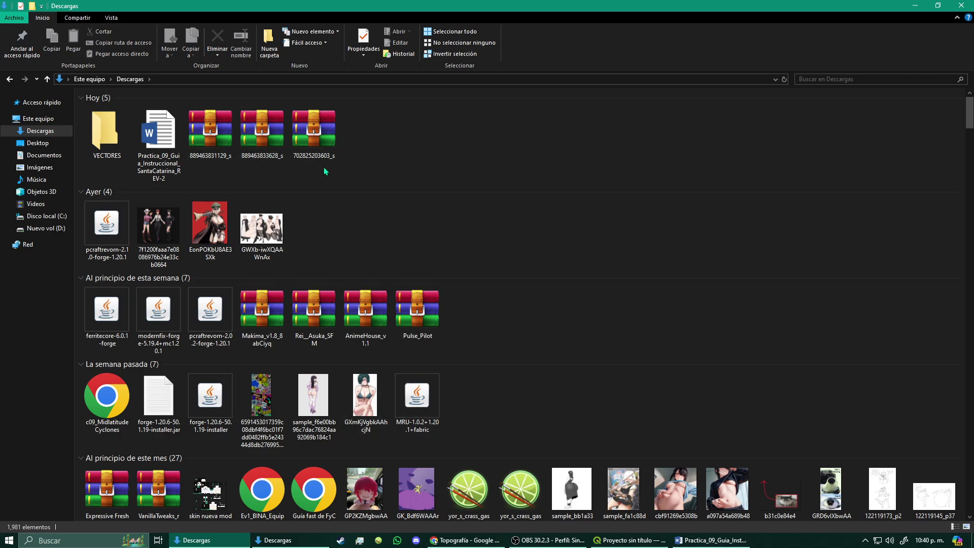
right_click(400, 163)
left_click(315, 135)
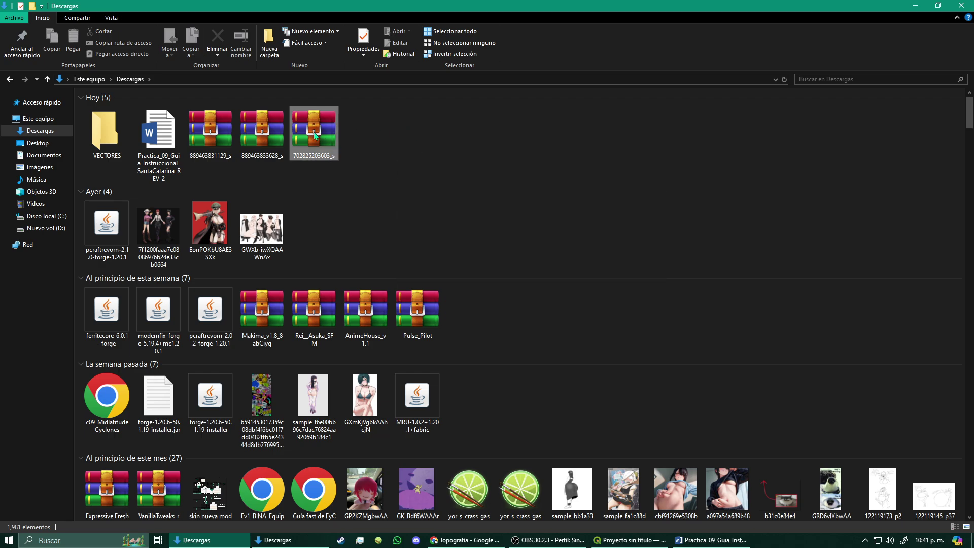
right_click(315, 134)
left_click(377, 345)
key("BackSpace")
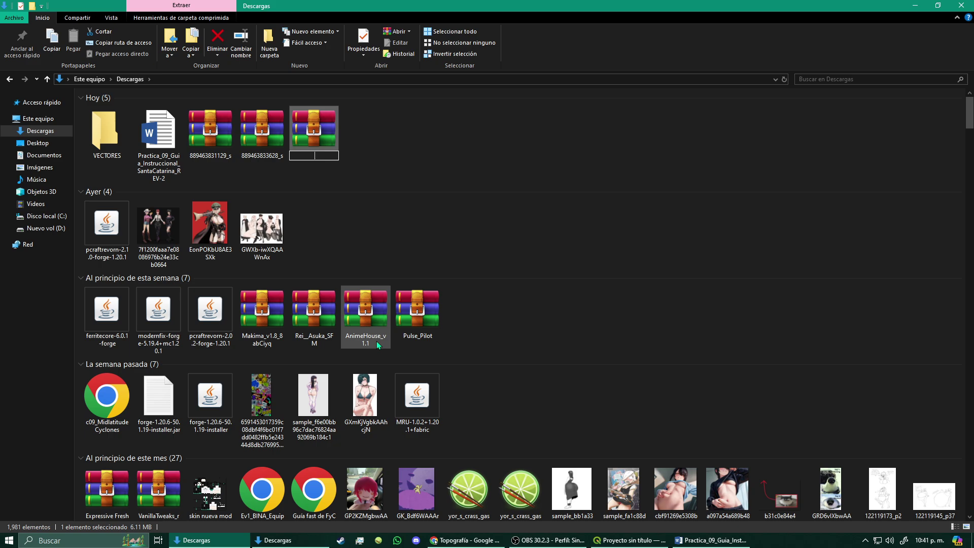
key("Return")
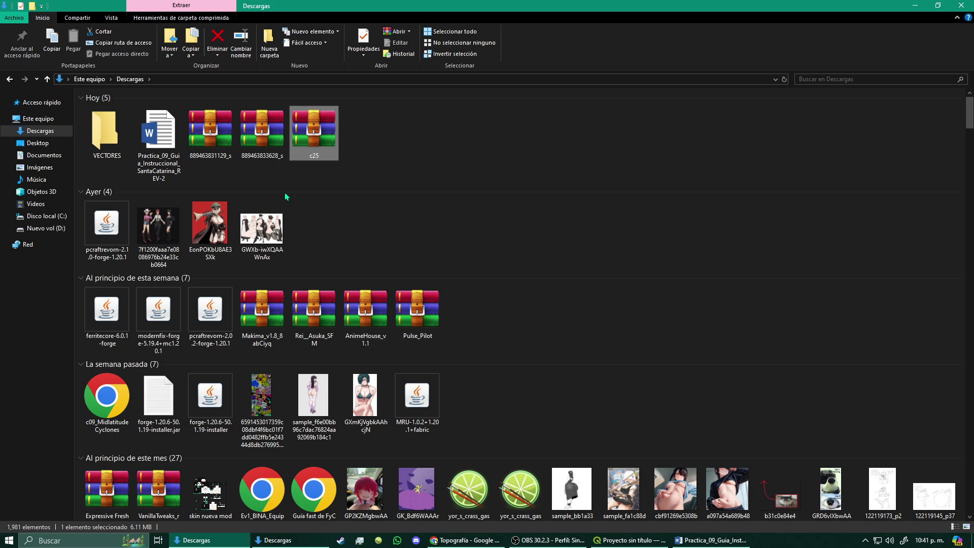
right_click(261, 146)
left_click(321, 357)
type("c26")
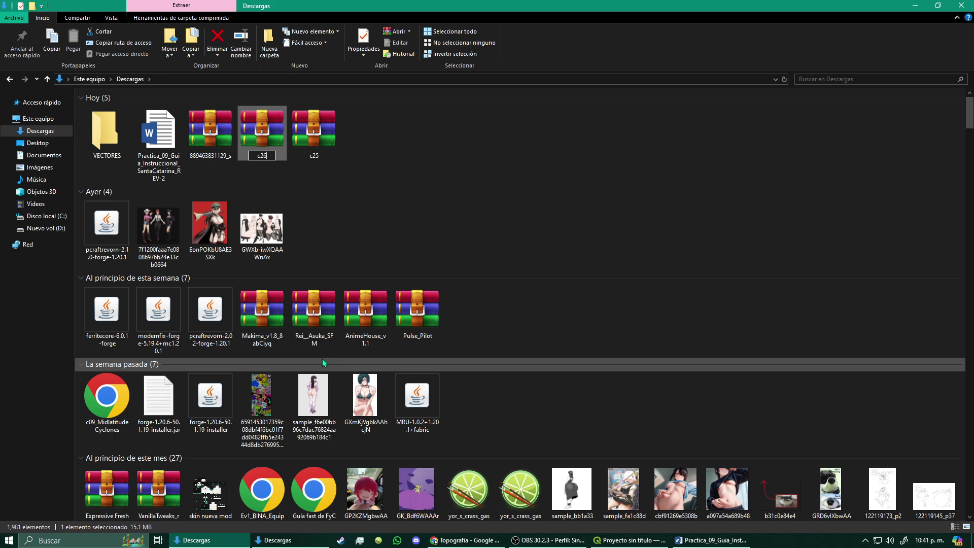
key("Return")
right_click(209, 134)
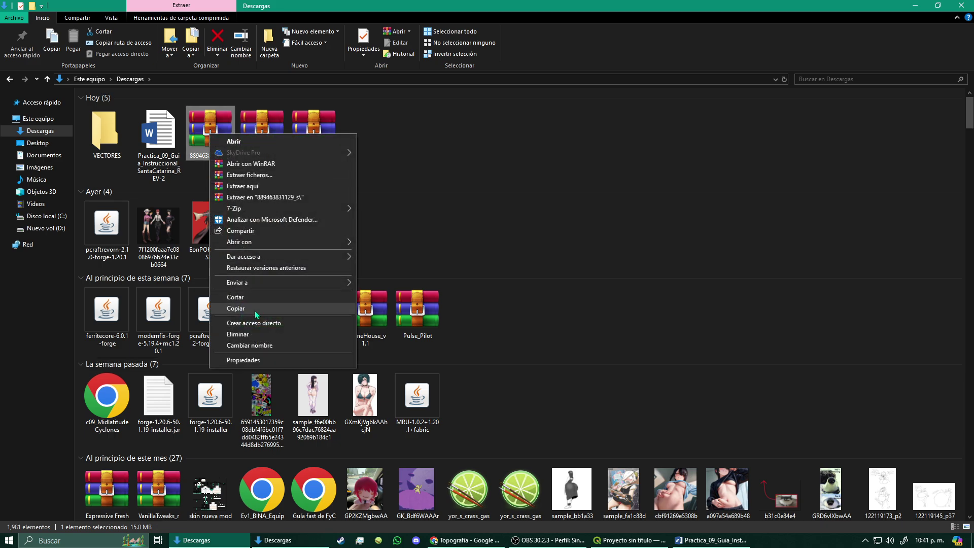
left_click(260, 345)
type("c27")
key("Return")
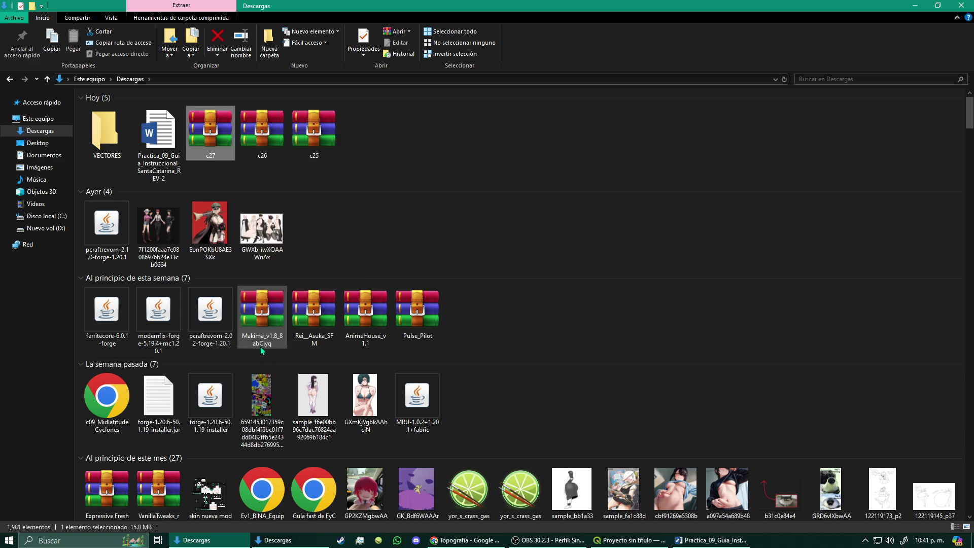
left_click(307, 152)
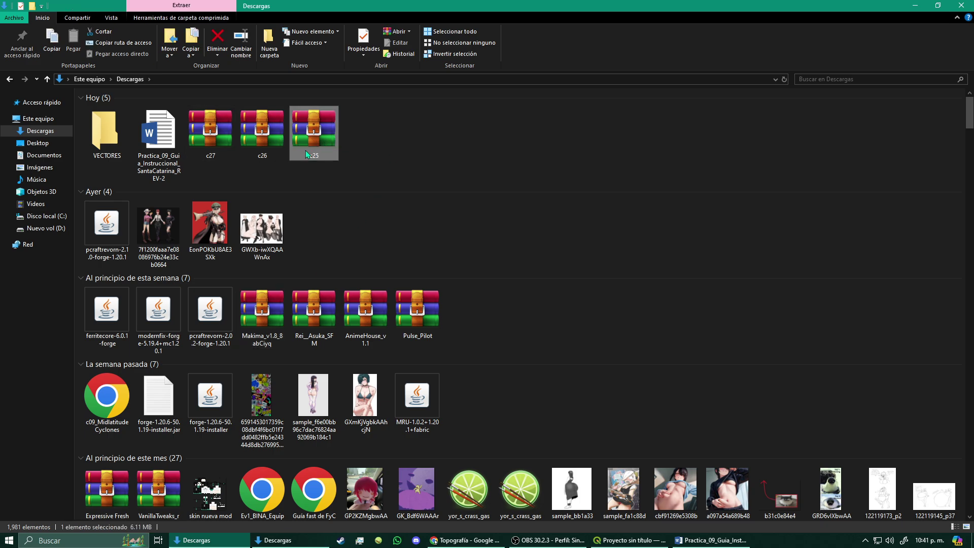
left_click(367, 157)
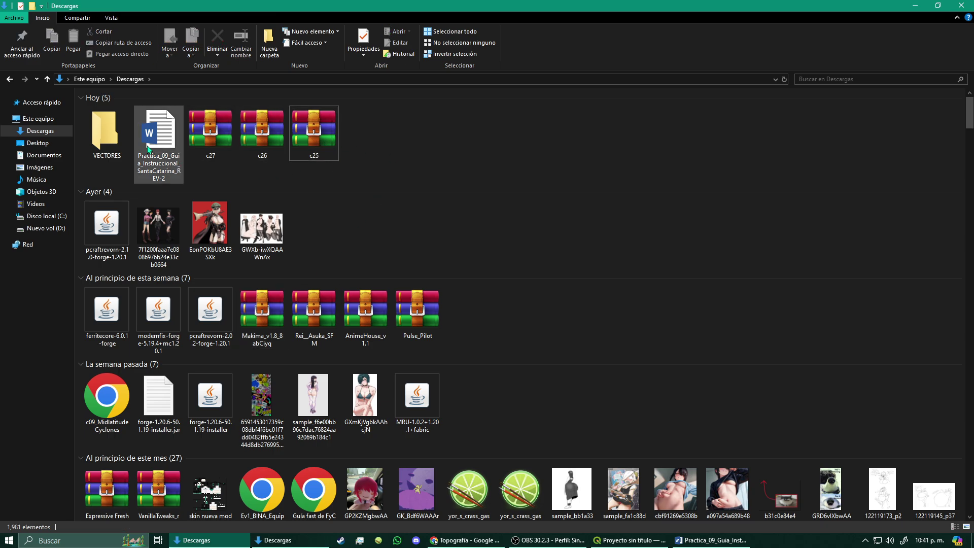
Step: Open the VECTORES folder and create a subfolder named c25 in it
double_click(105, 141)
right_click(181, 178)
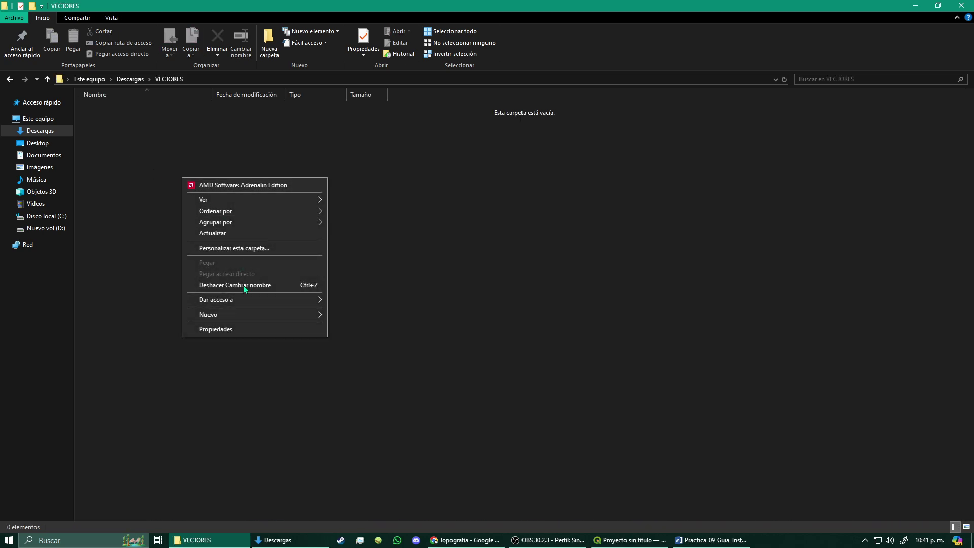
mouse_move(300, 313)
left_click(379, 315)
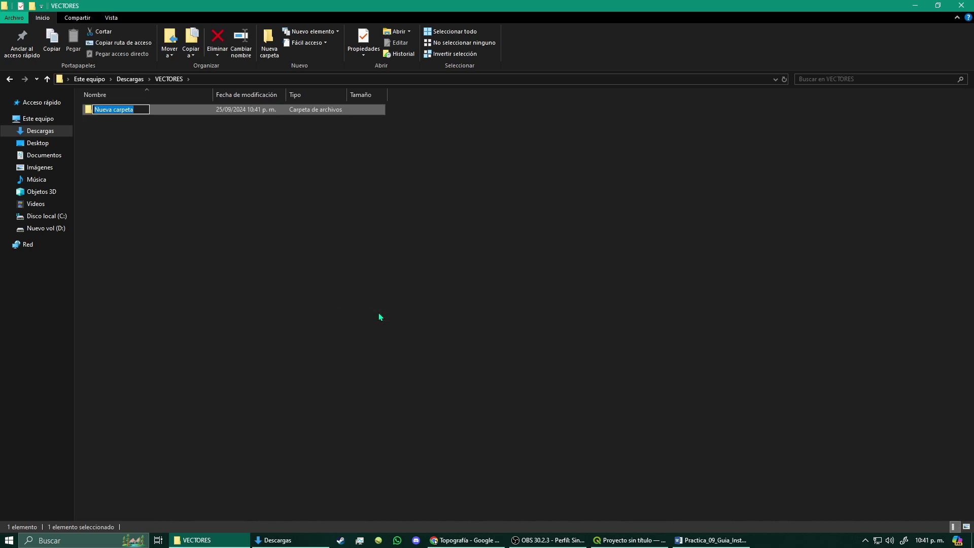
key("BackSpace")
type("c25")
key("Return")
Step: Create a second subfolder named c26 in VECTORES
right_click(378, 313)
mouse_move(432, 440)
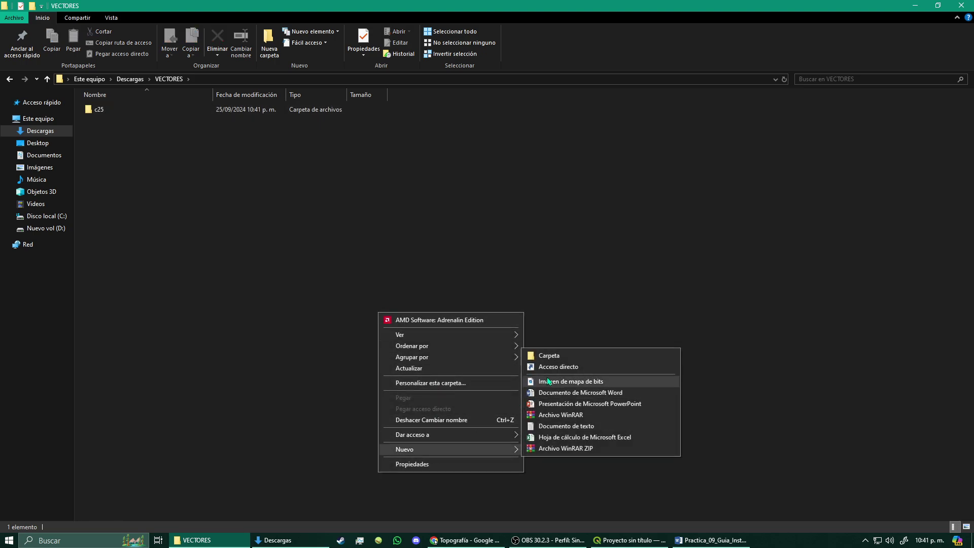
left_click(562, 356)
key("BackSpace")
type("c26")
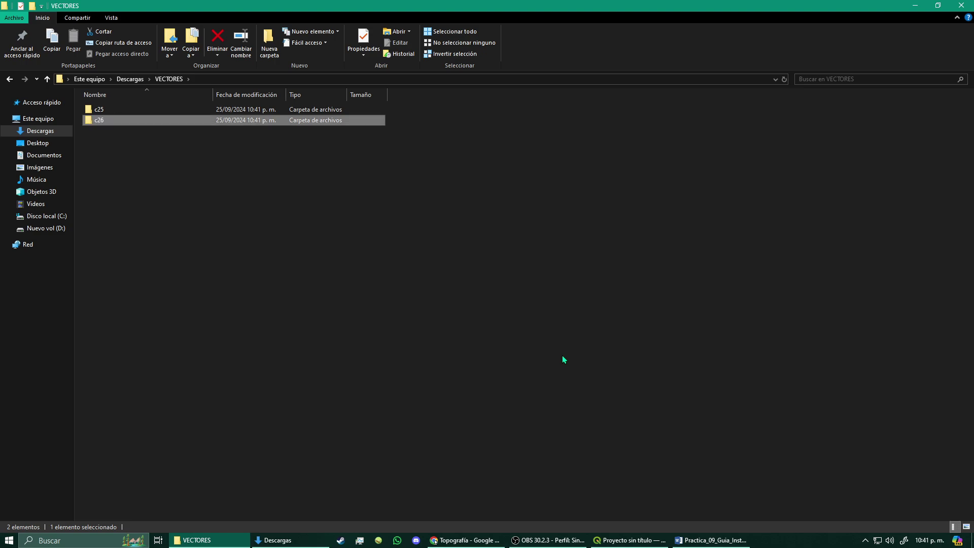
key("Return")
Step: Create a third subfolder named c27 in VECTORES, return to the Downloads folder and dismiss the chat notification
right_click(562, 355)
mouse_move(605, 493)
left_click(735, 399)
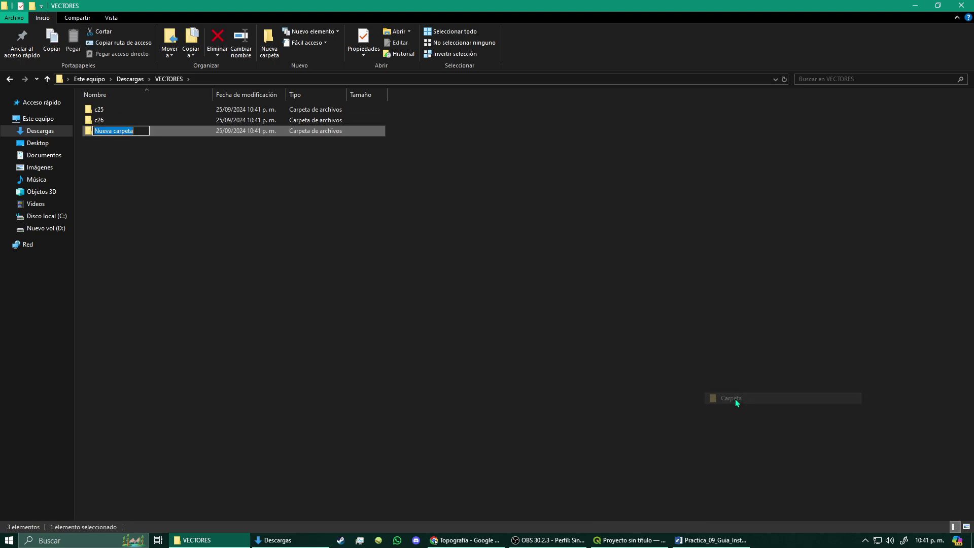
type("c27")
key("Return")
left_click(683, 381)
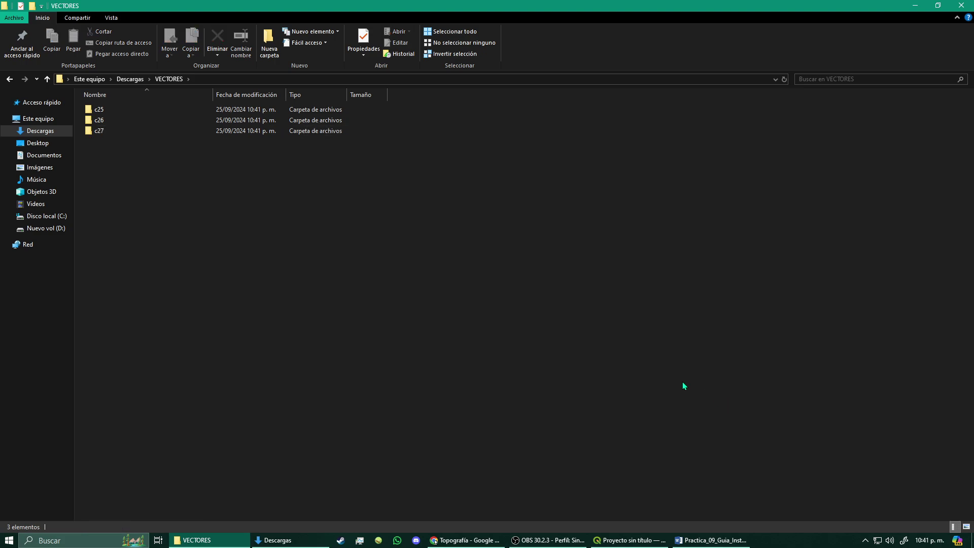
key("alt+Up")
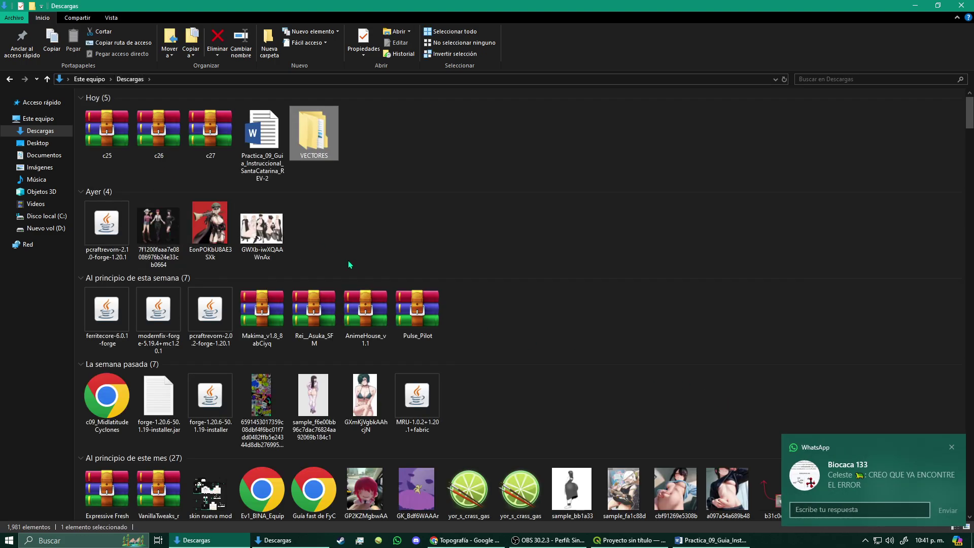
left_click(951, 446)
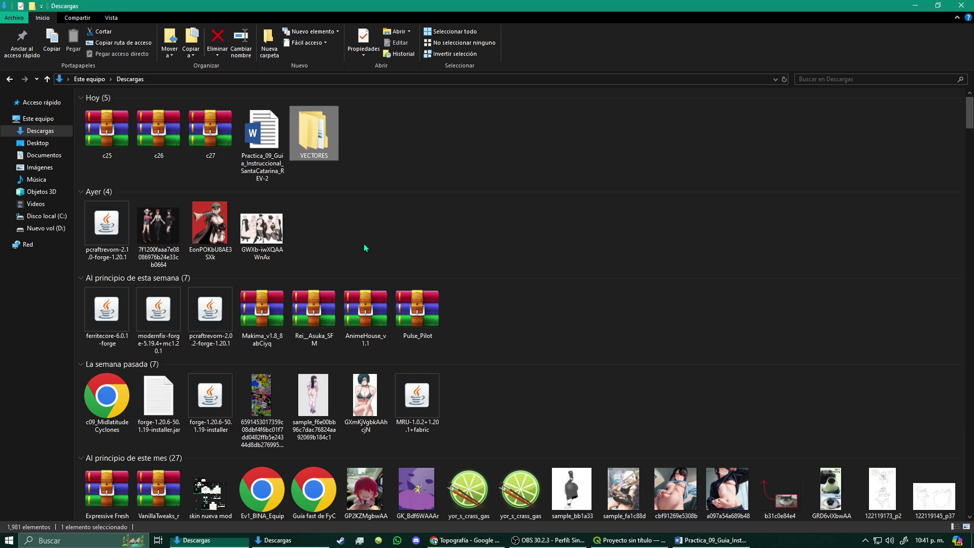
double_click(126, 130)
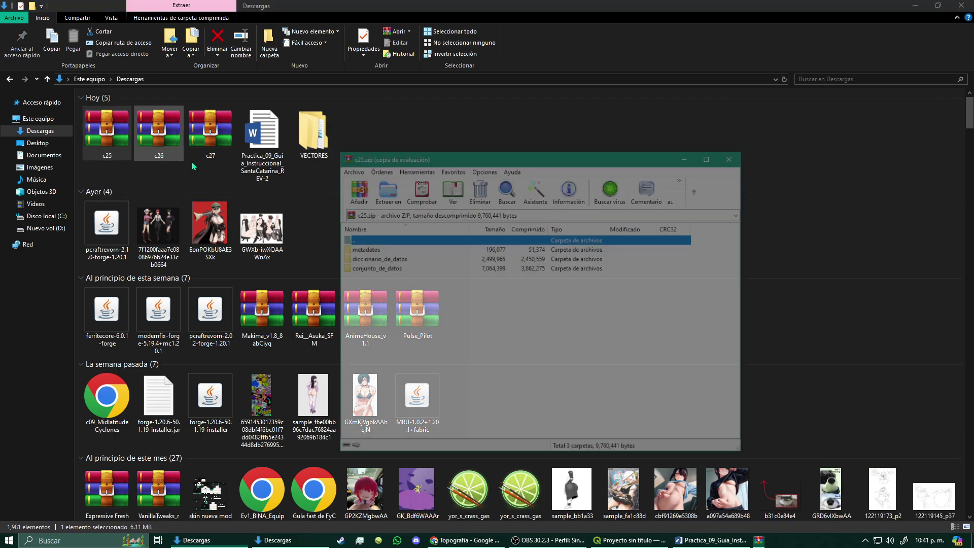
left_click(378, 193)
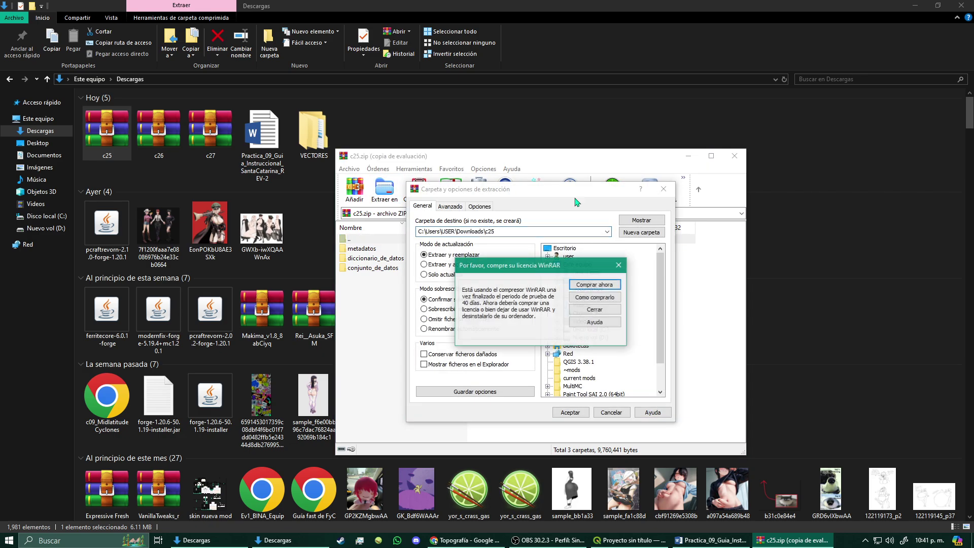
key("Escape")
left_click(734, 157)
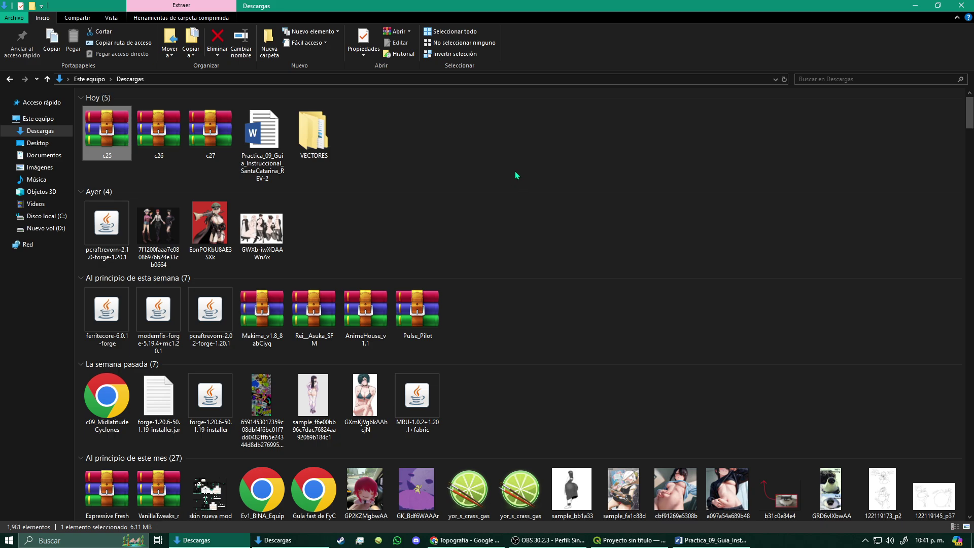
Step: Open the c25 archive in WinRAR, dismiss the licence reminder, and examine its metadatos, diccionario_de_datos and conjunto_de_datos folders
double_click(115, 134)
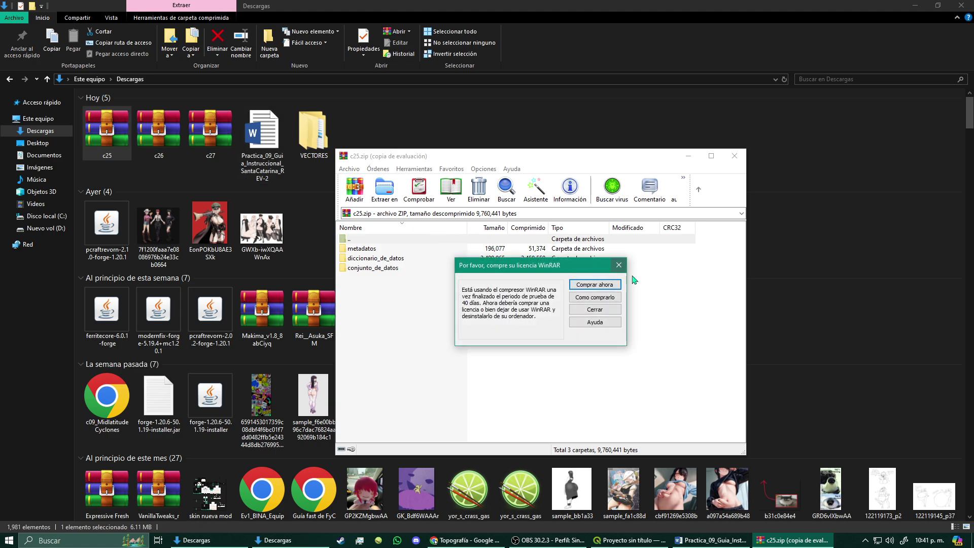
left_click(619, 265)
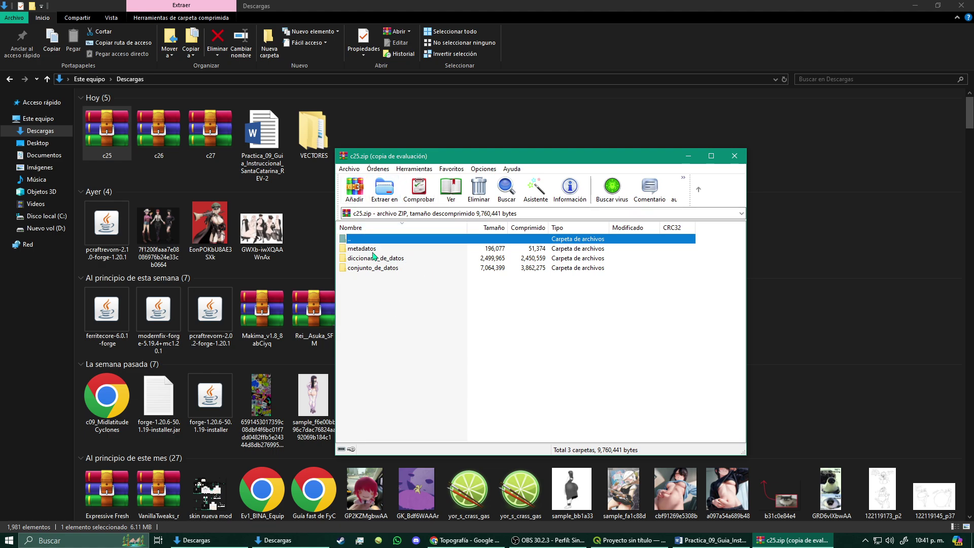
double_click(445, 252)
double_click(355, 239)
double_click(365, 258)
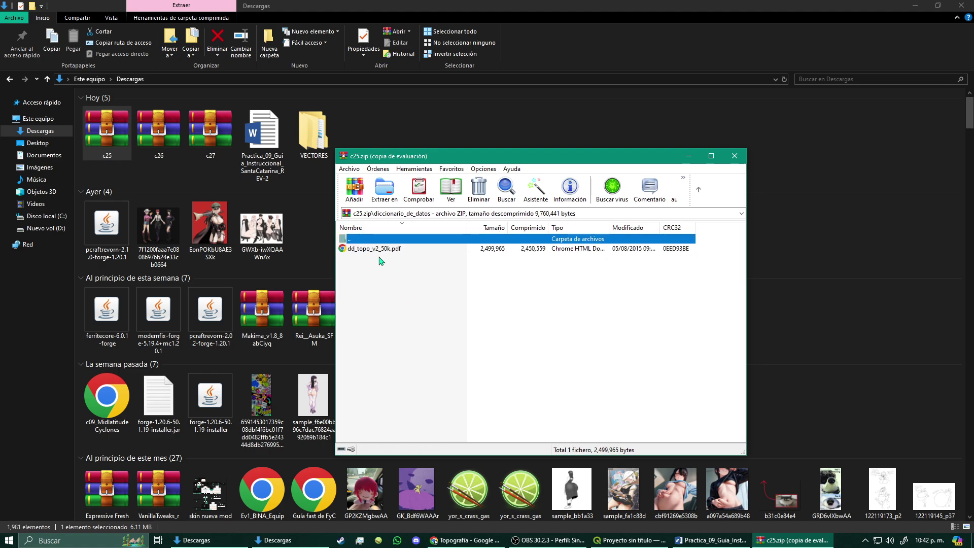
double_click(374, 240)
double_click(374, 267)
double_click(384, 239)
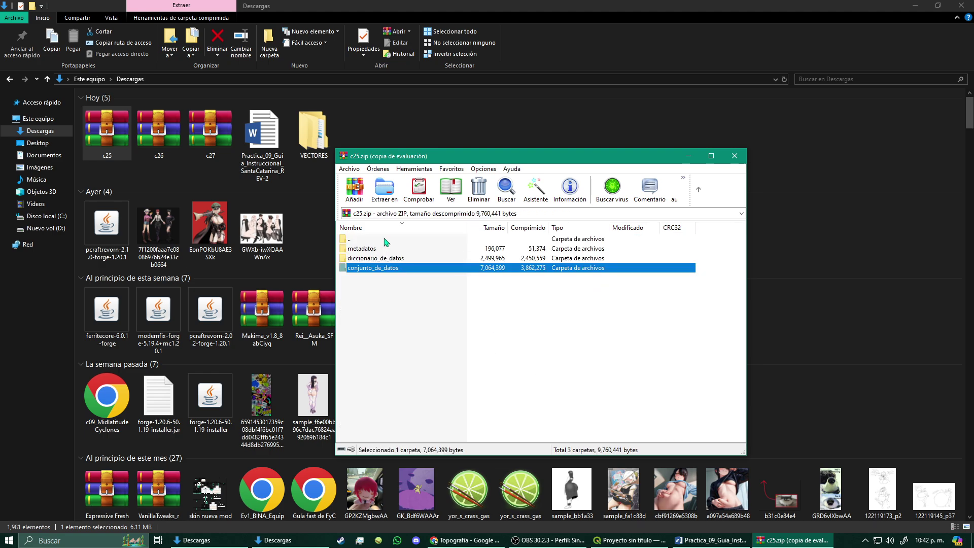
double_click(378, 260)
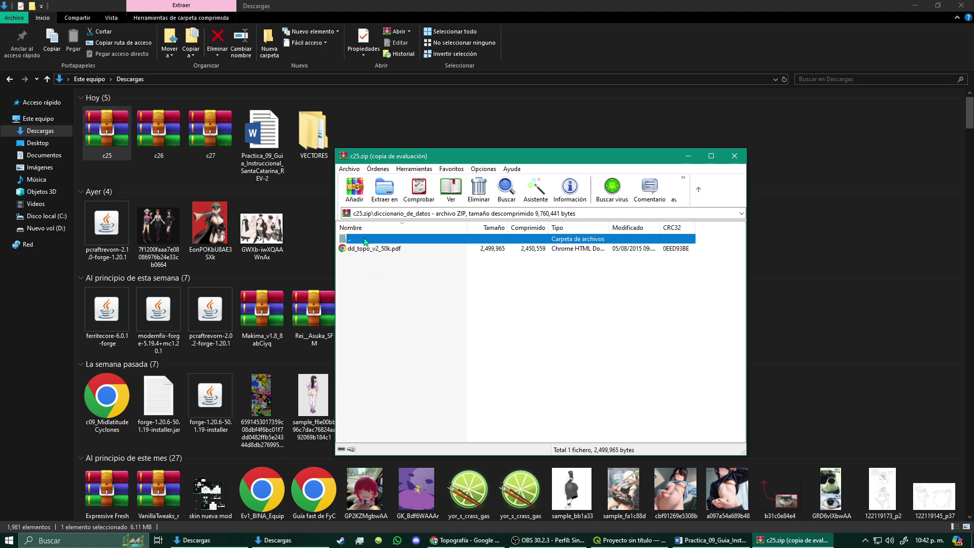
double_click(365, 242)
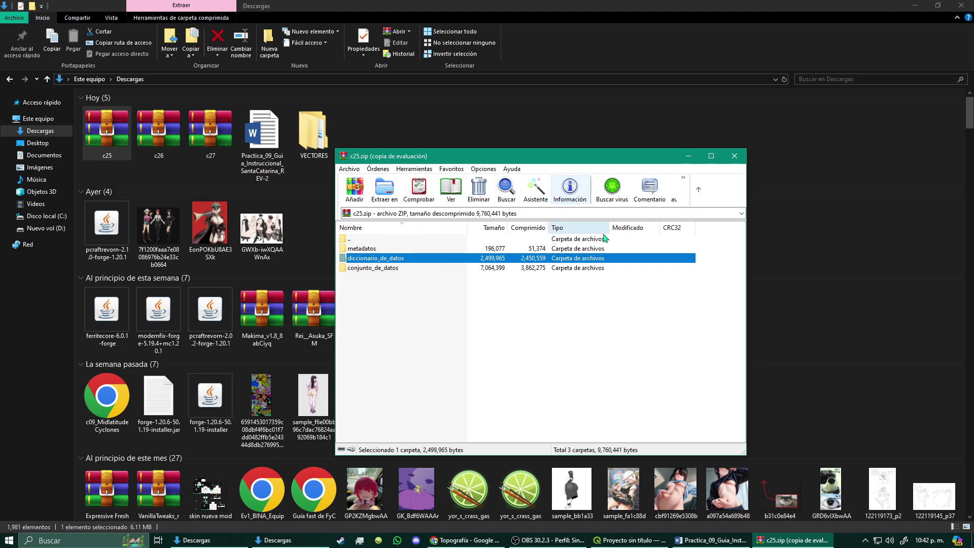
left_click(355, 227)
left_click(356, 227)
left_click(354, 239)
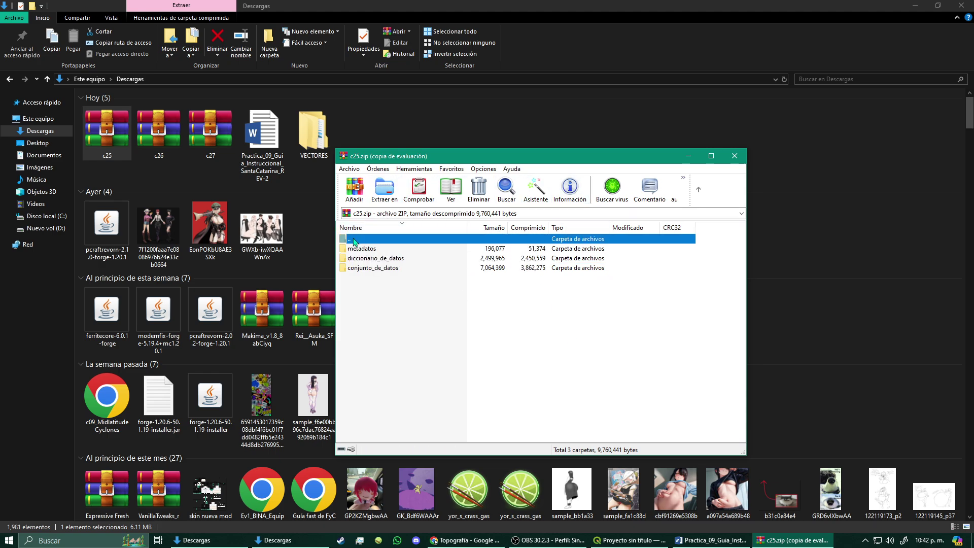
double_click(353, 239)
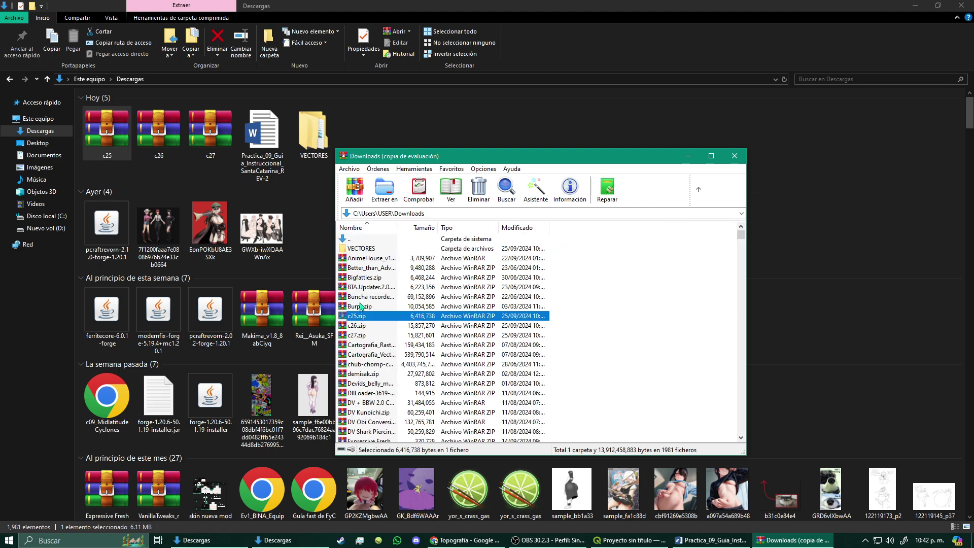
double_click(363, 318)
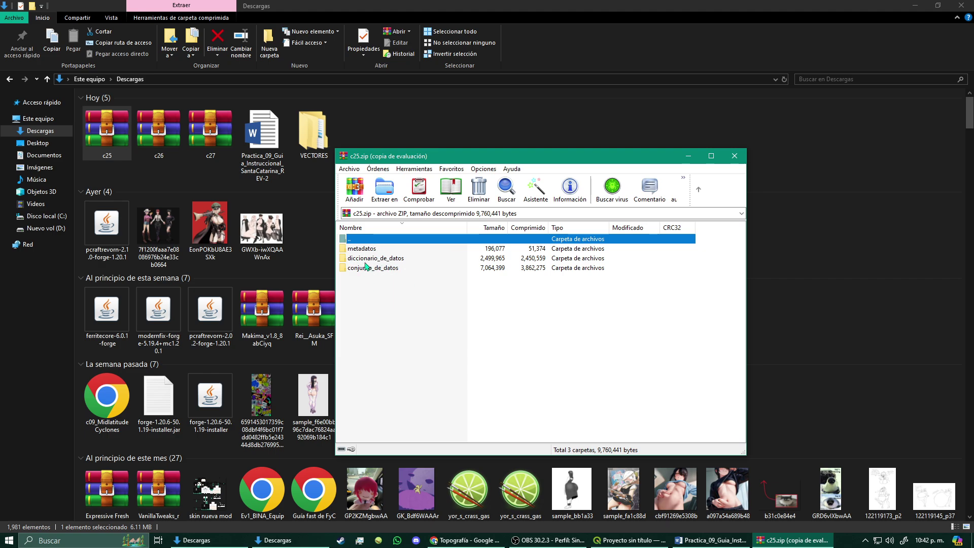
Step: Extract the c25 archive into the c25 subfolder of VECTORES in Downloads and close the archive
left_click(384, 188)
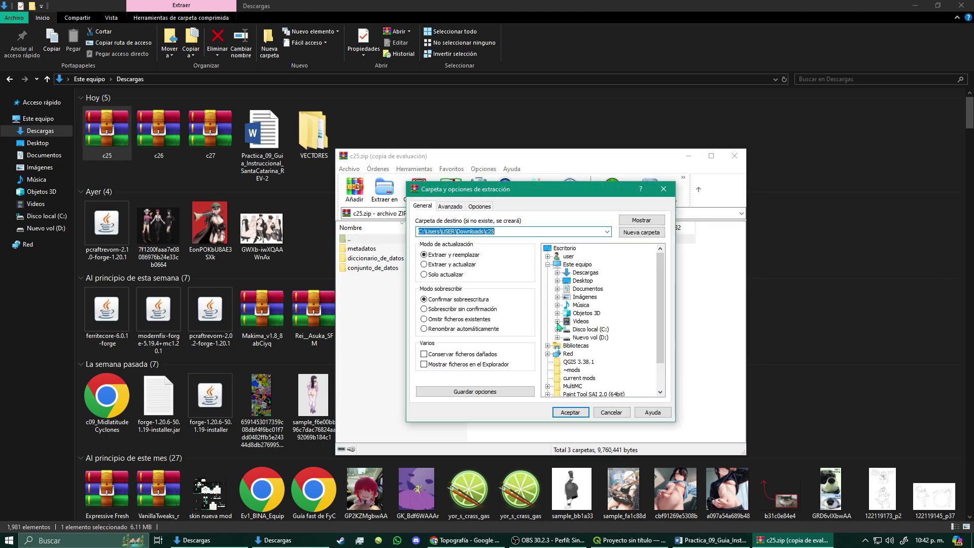
scroll(662, 322, "down", 1)
scroll(657, 350, "up", 1)
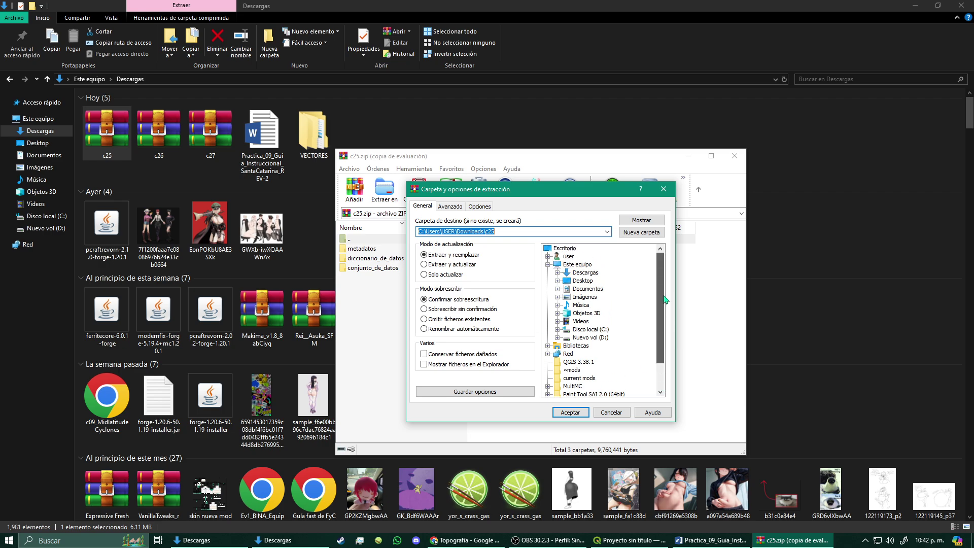
left_click(557, 273)
left_click(588, 280)
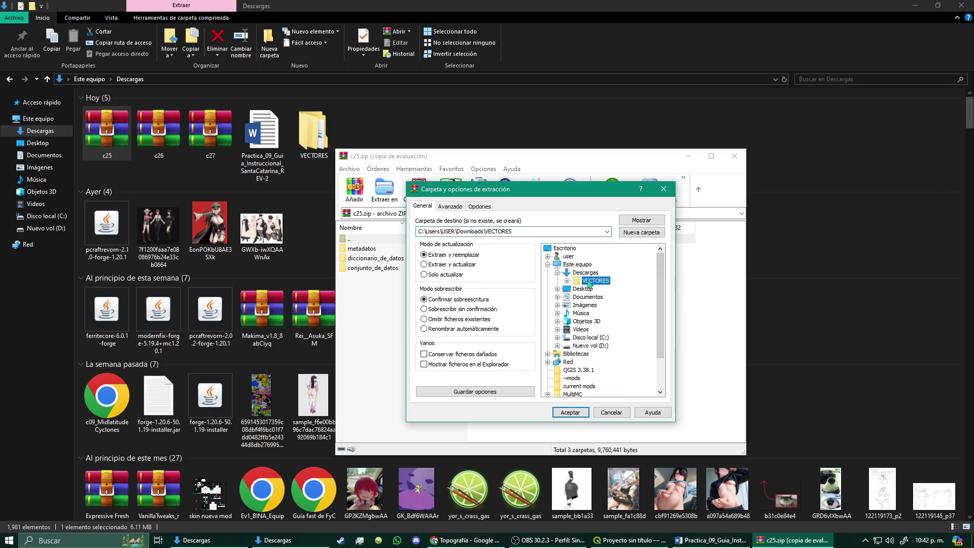
left_click(566, 281)
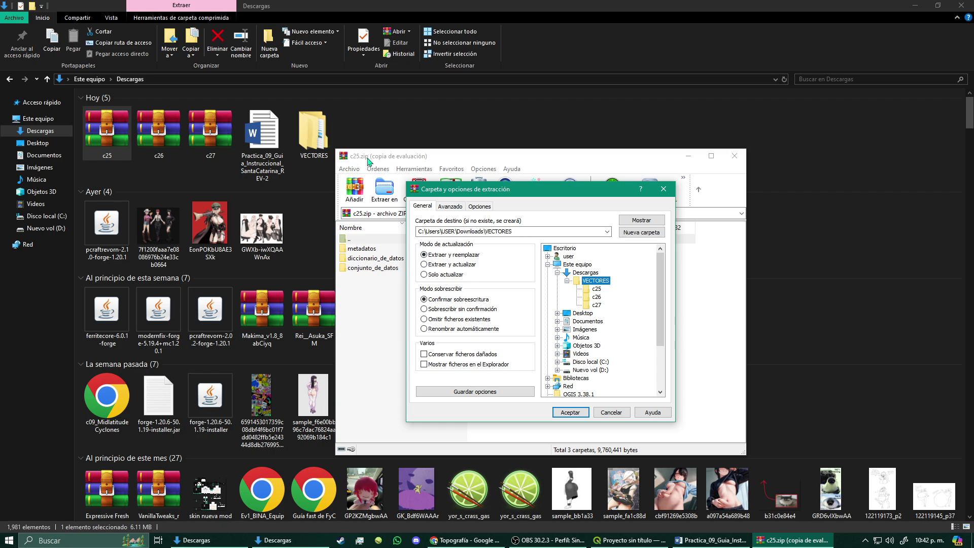
left_click(570, 412)
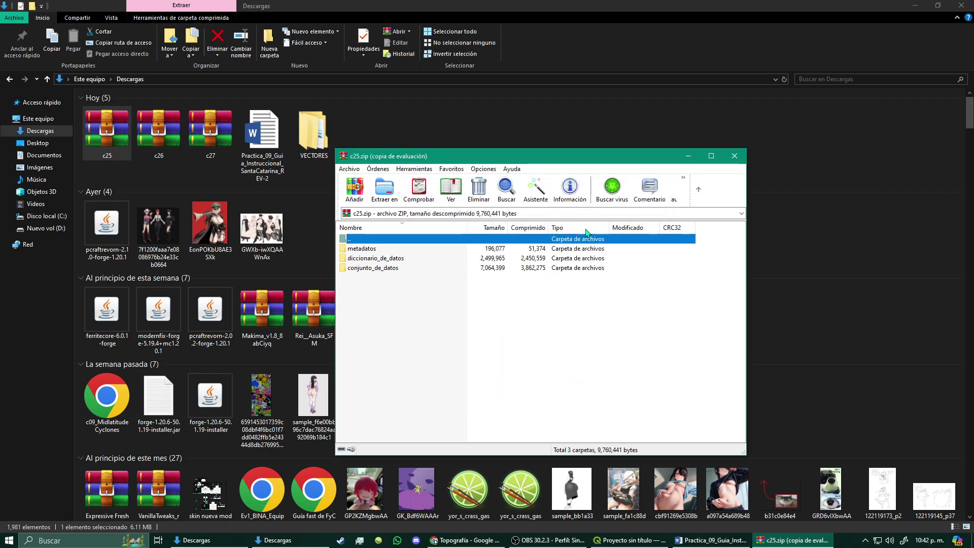
left_click(734, 155)
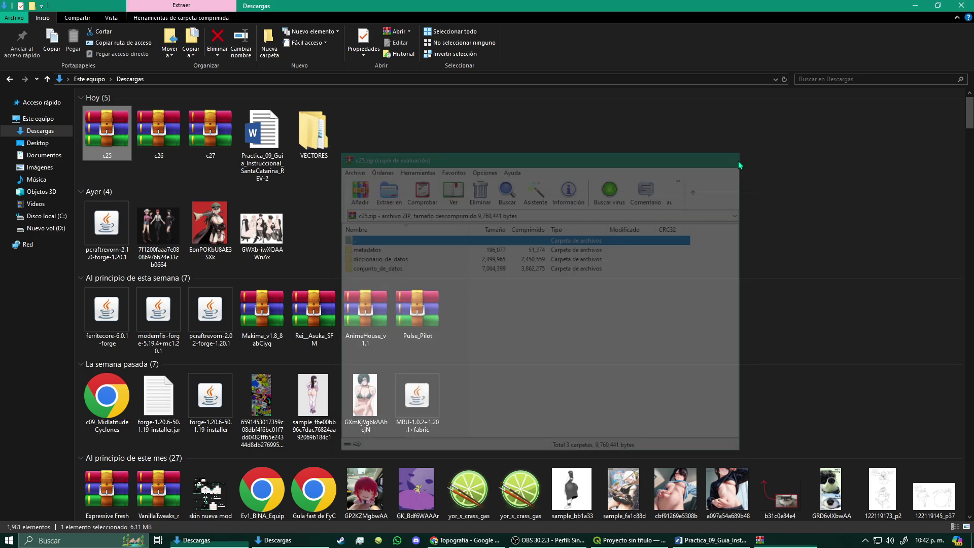
Step: Extract the c26 archive into the c26 subfolder of VECTORES, dismissing the licence reminder, and close the archive
double_click(158, 142)
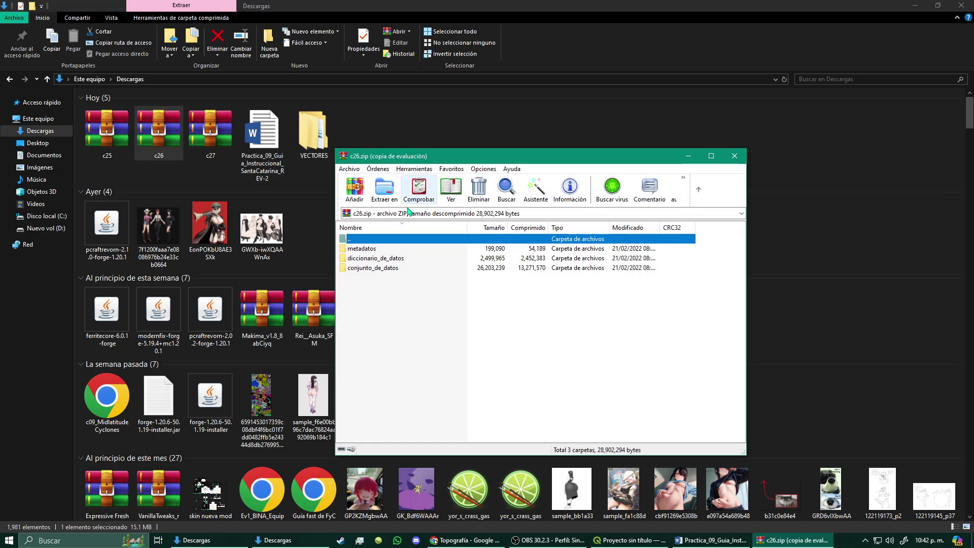
left_click(385, 189)
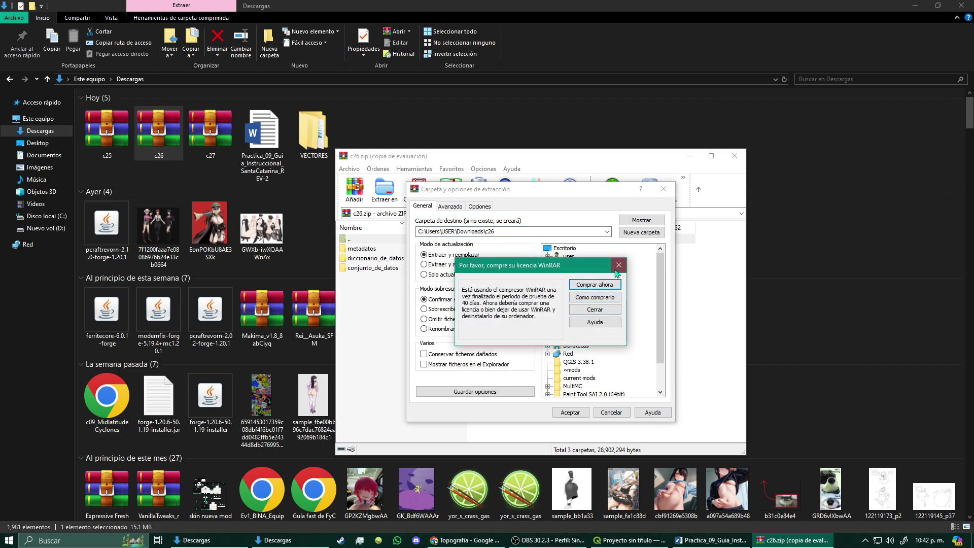
double_click(585, 273)
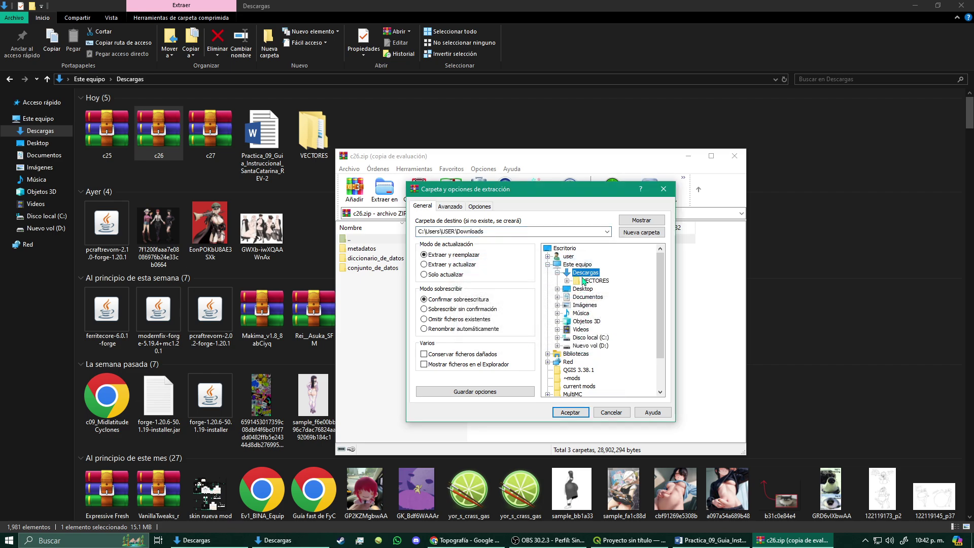
double_click(595, 280)
left_click(597, 296)
left_click(584, 411)
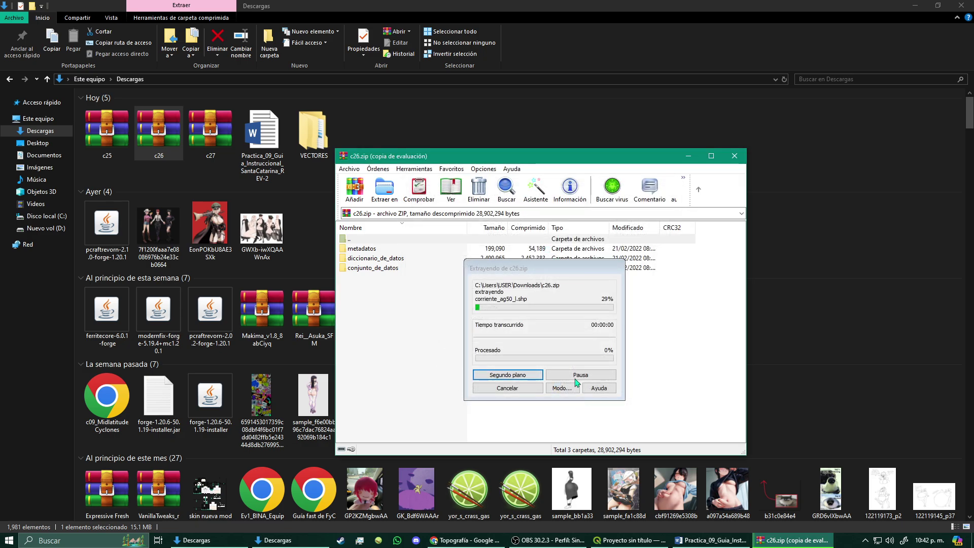
left_click(734, 156)
Step: Open the c27 archive, dismiss the licence reminder, and extract it into the c27 subfolder of VECTORES
double_click(210, 131)
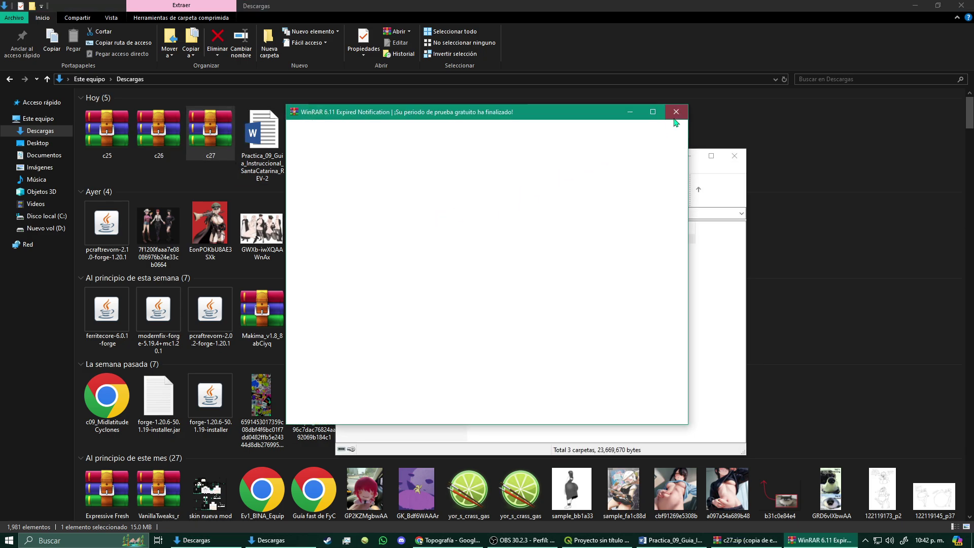
left_click(676, 115)
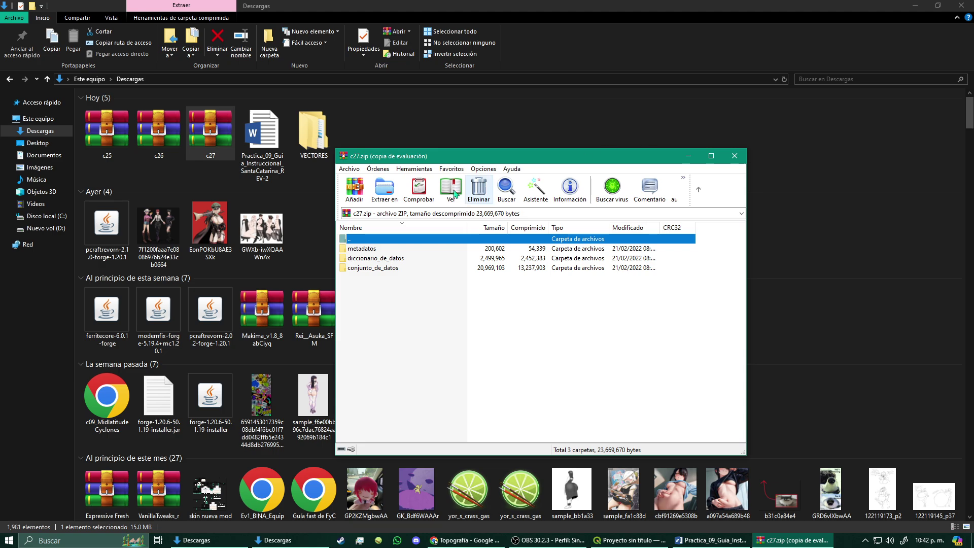
left_click(385, 191)
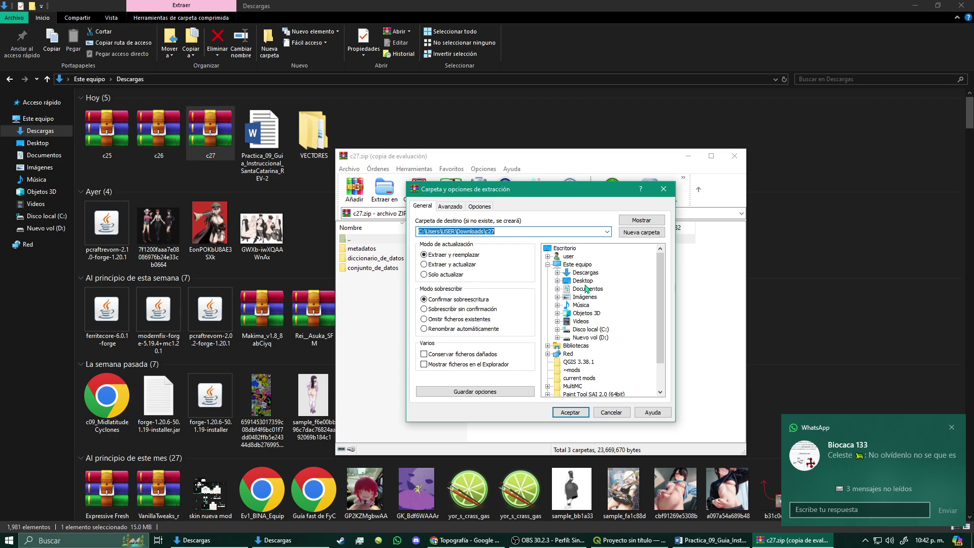
left_click(585, 272)
left_click(595, 281)
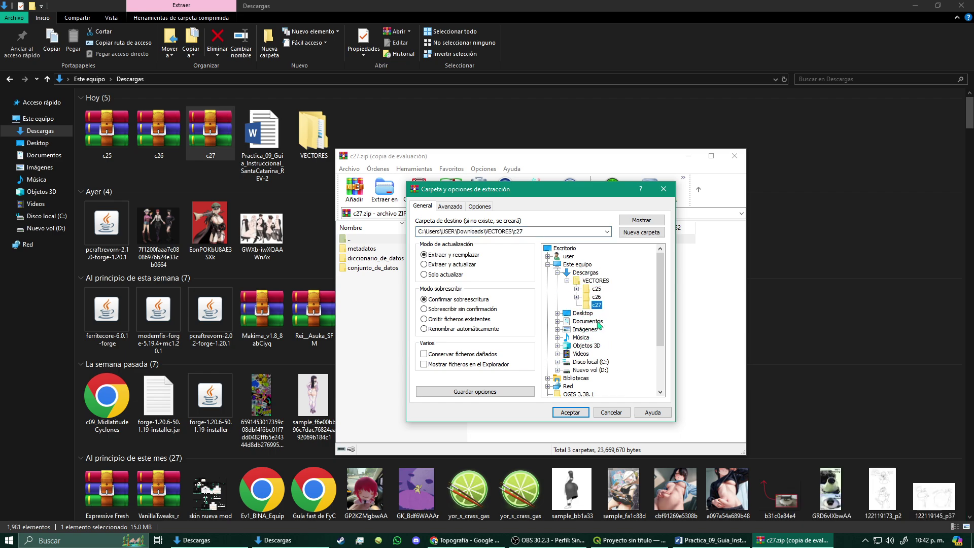
left_click(570, 412)
left_click(735, 155)
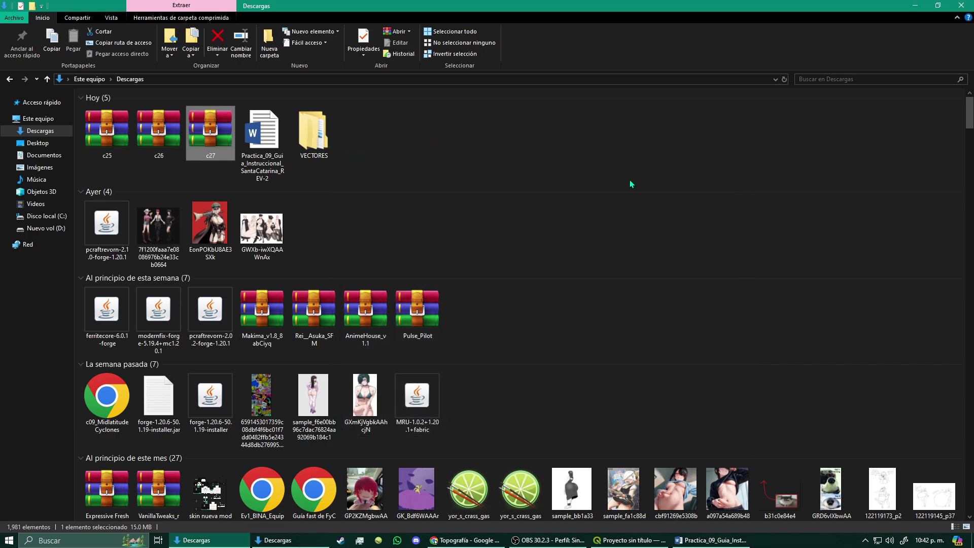
Step: Open the VECTORES folder and check its c25, c26 and c27 subfolders
double_click(313, 133)
left_click_drag(133, 145, 122, 105)
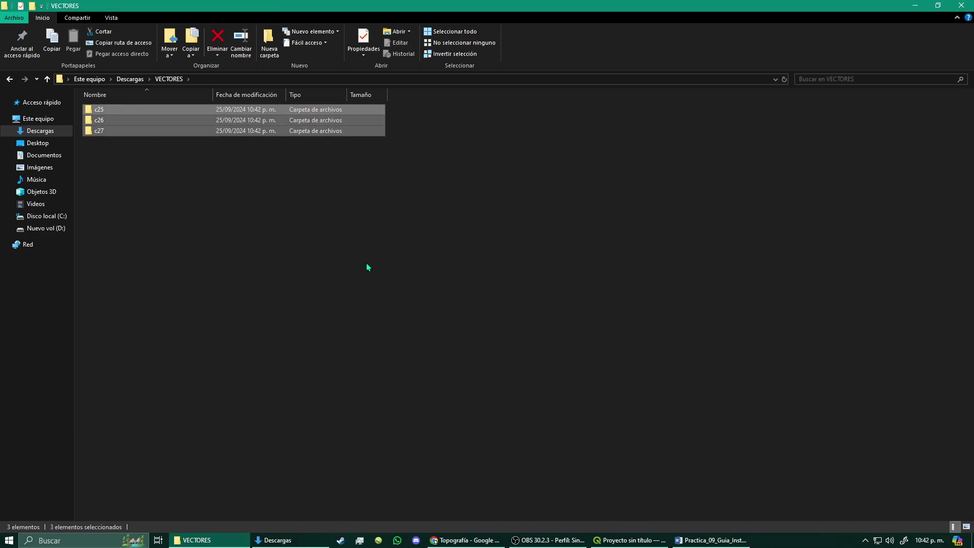
left_click(459, 284)
Step: Switch to QGIS and start a new empty project
left_click(629, 539)
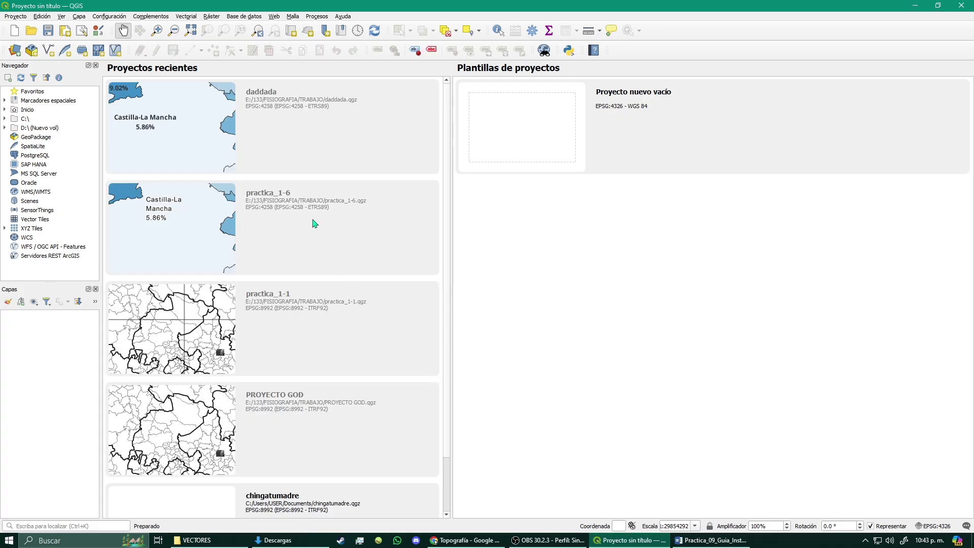
left_click(15, 17)
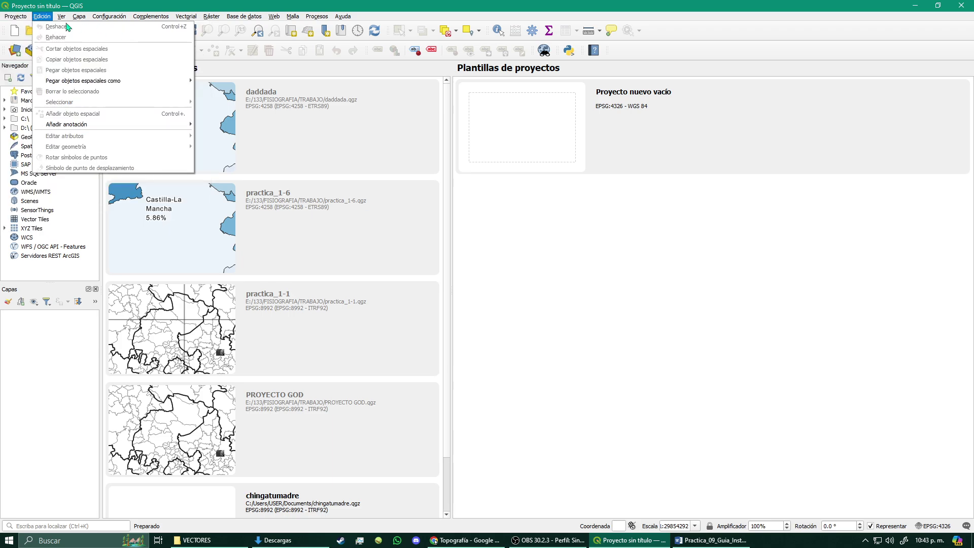
left_click(13, 19)
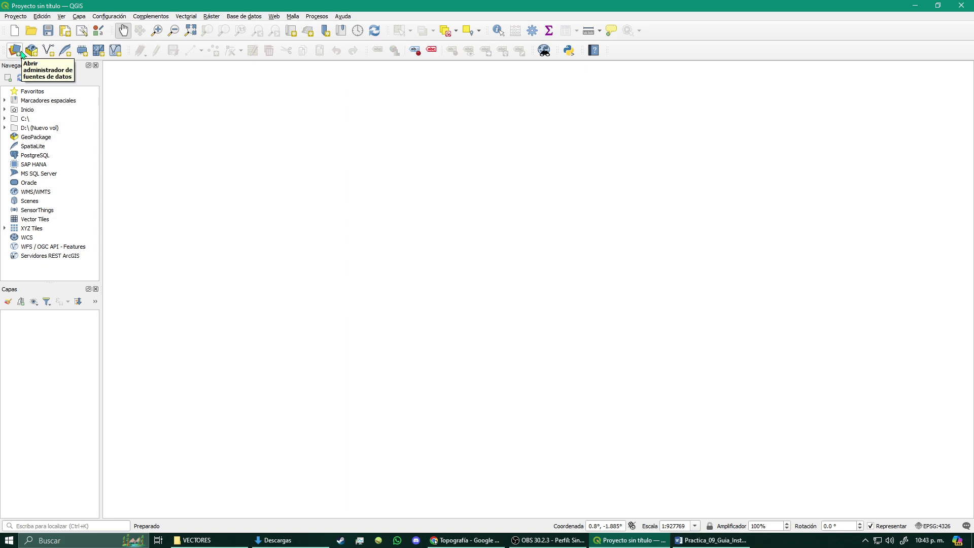
left_click(22, 19)
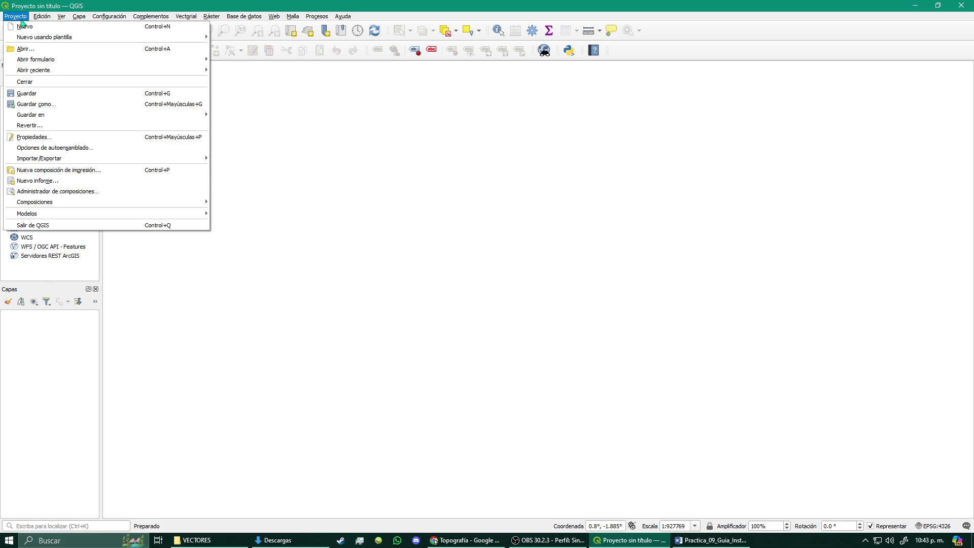
left_click(22, 20)
Step: Open the Data Source Manager for vector data and browse for a dataset in the c25 folder of Downloads\VECTORES
left_click(14, 50)
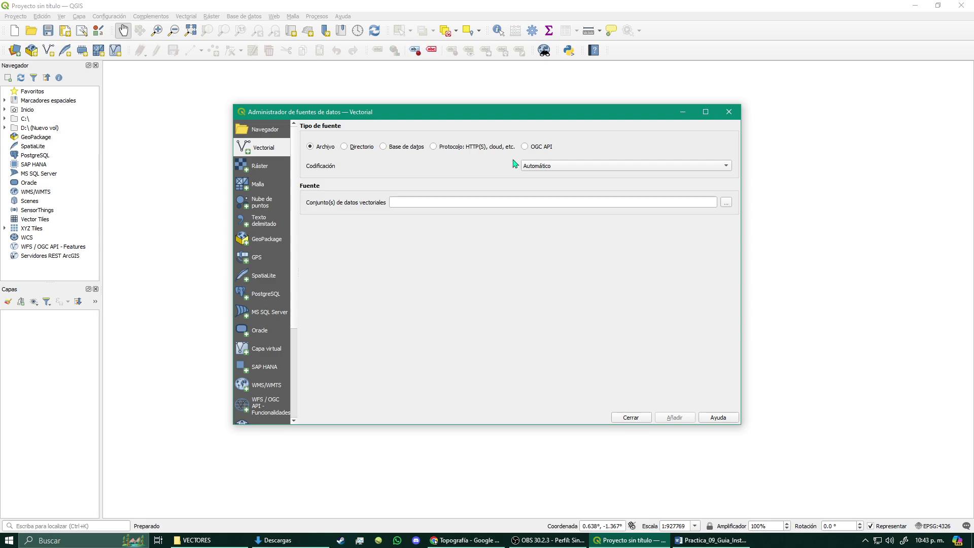
left_click(731, 202)
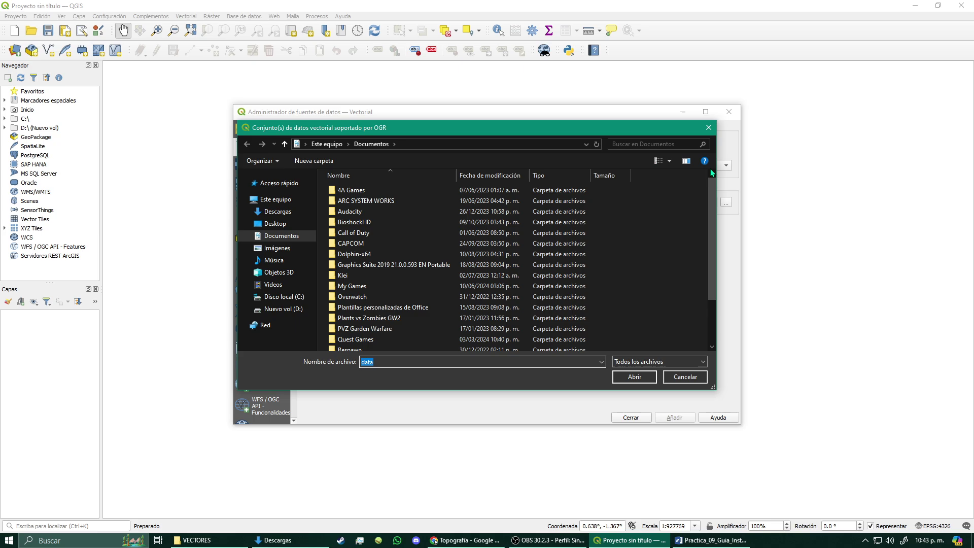
left_click(708, 128)
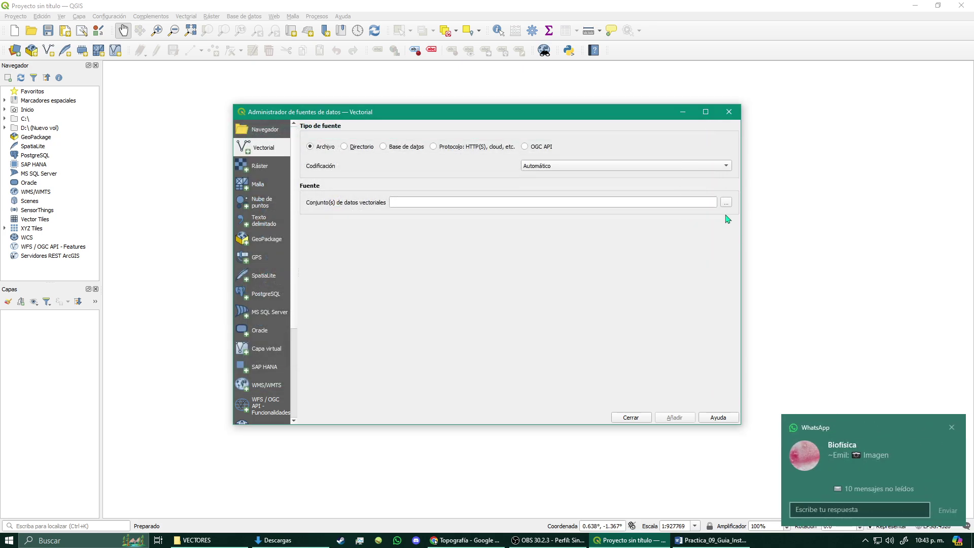
left_click(726, 203)
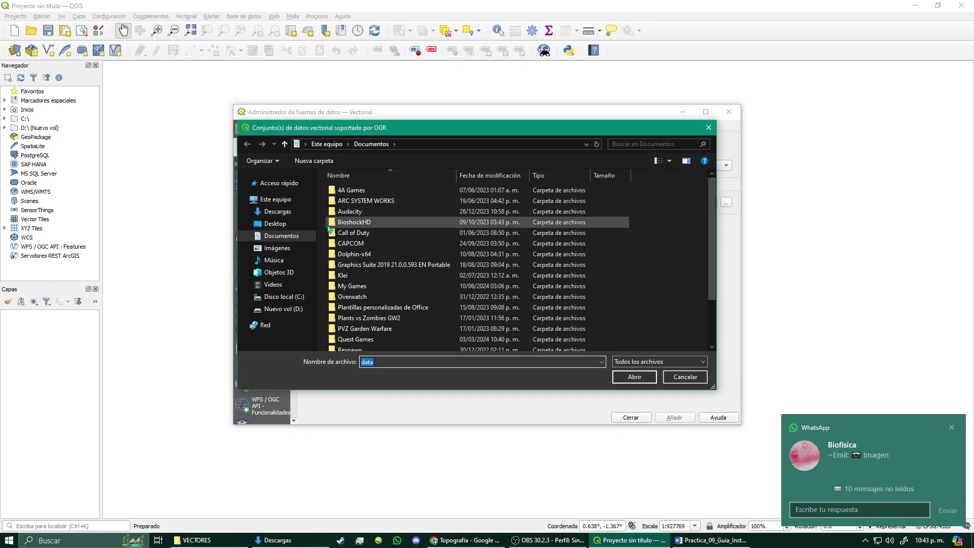
left_click(277, 211)
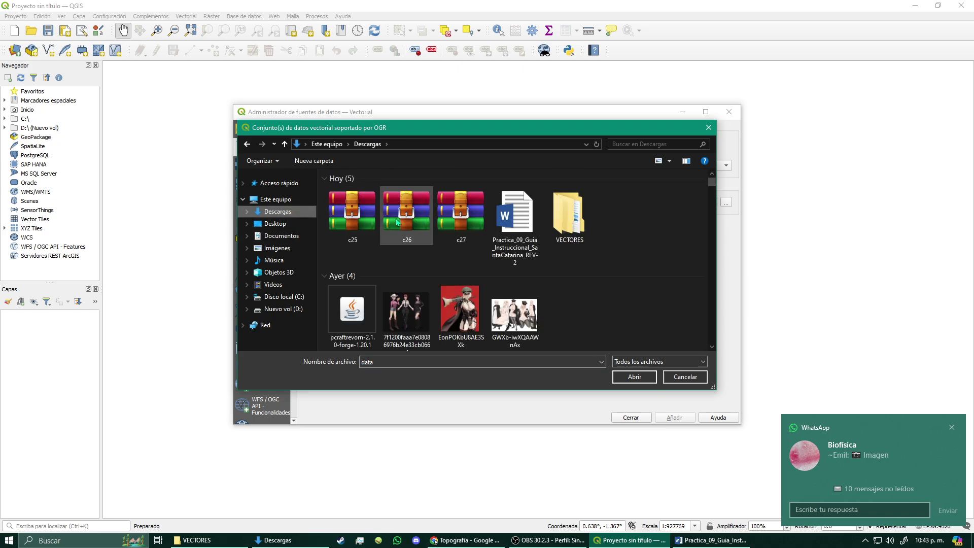
double_click(568, 214)
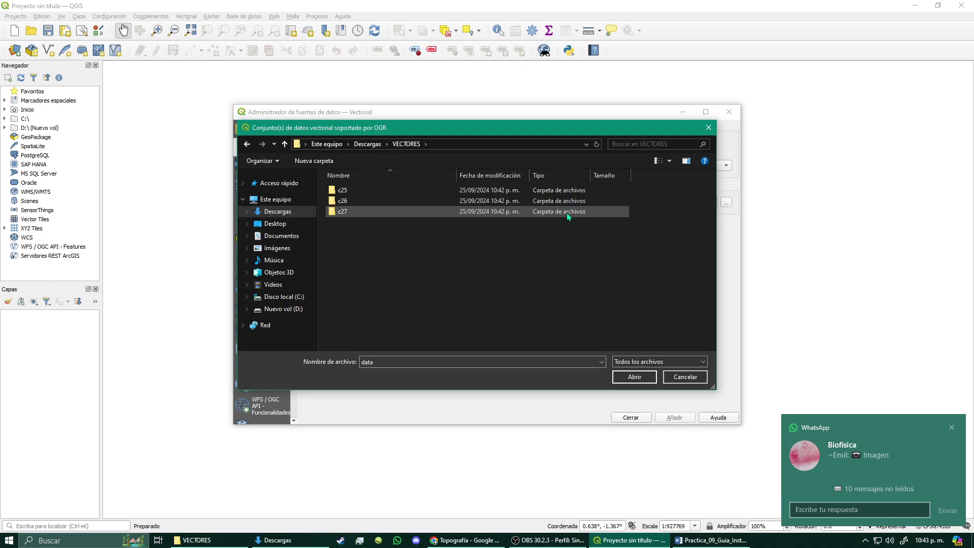
left_click(354, 193)
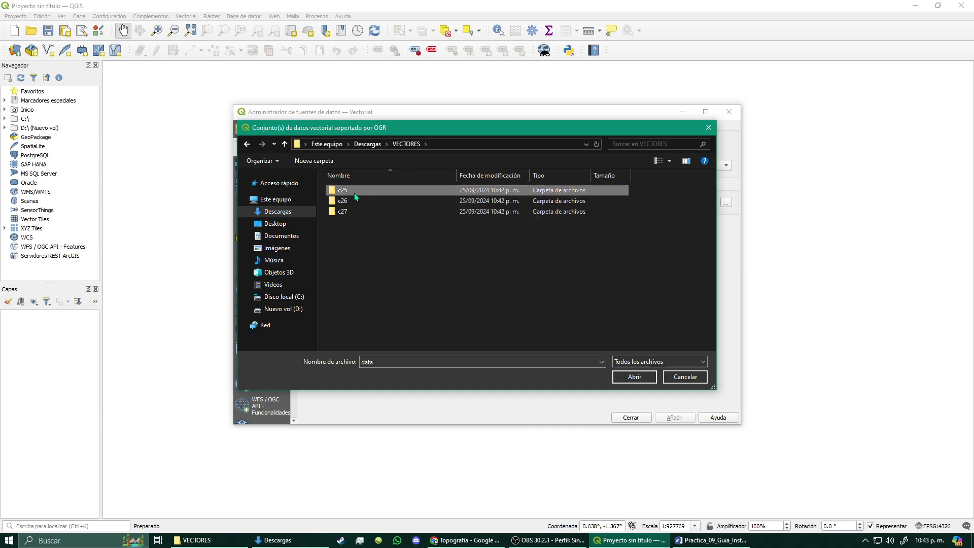
double_click(354, 195)
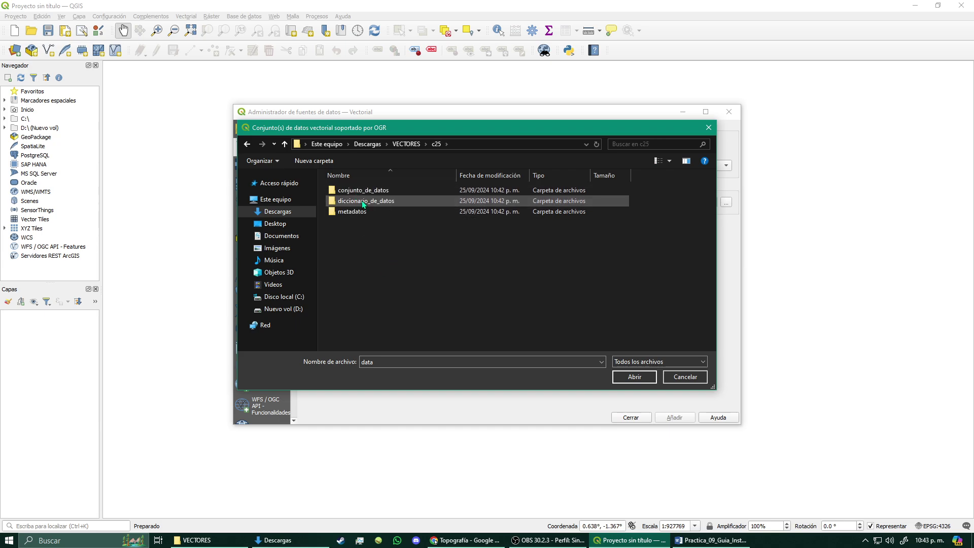
Step: Examine the files in the diccionario_de_datos and metadatos folders of c25, returning to the c25 folder
double_click(361, 201)
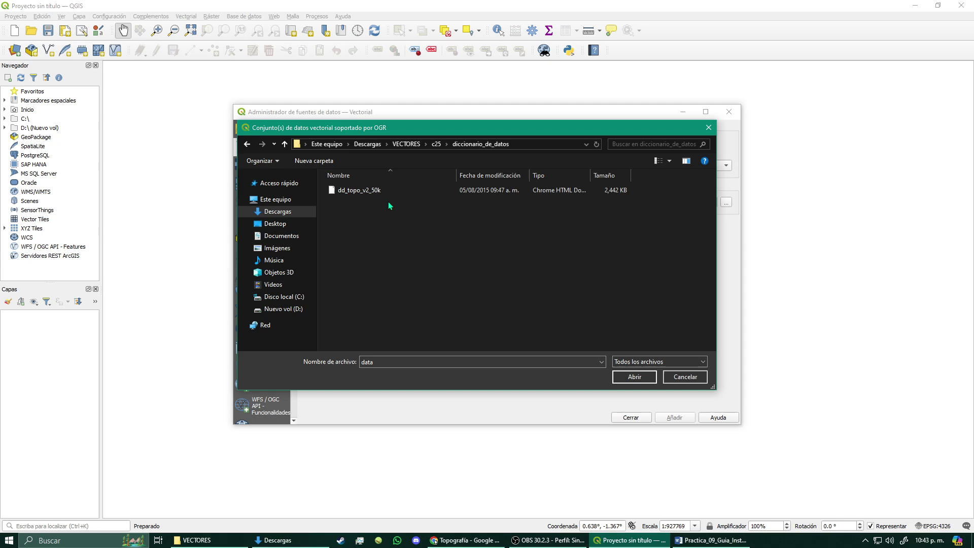
left_click(435, 144)
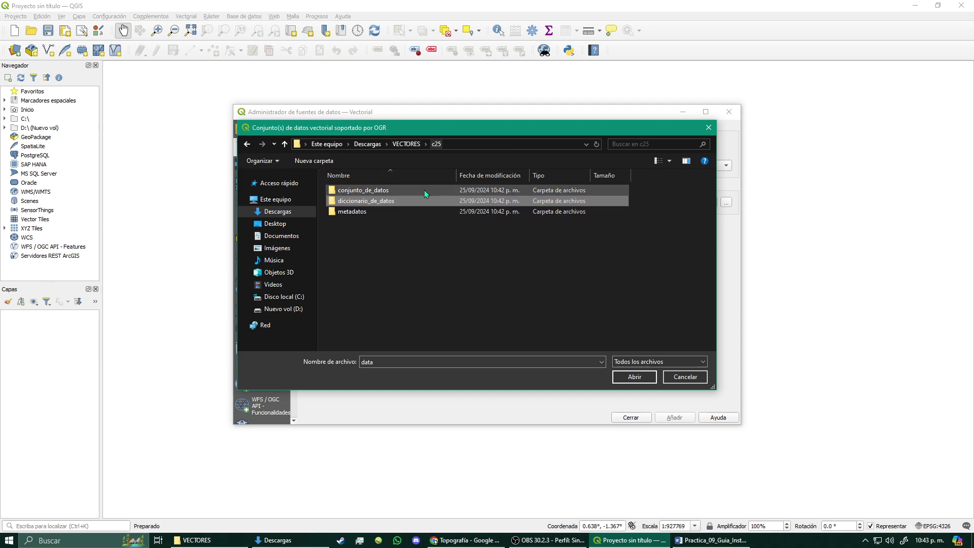
double_click(378, 210)
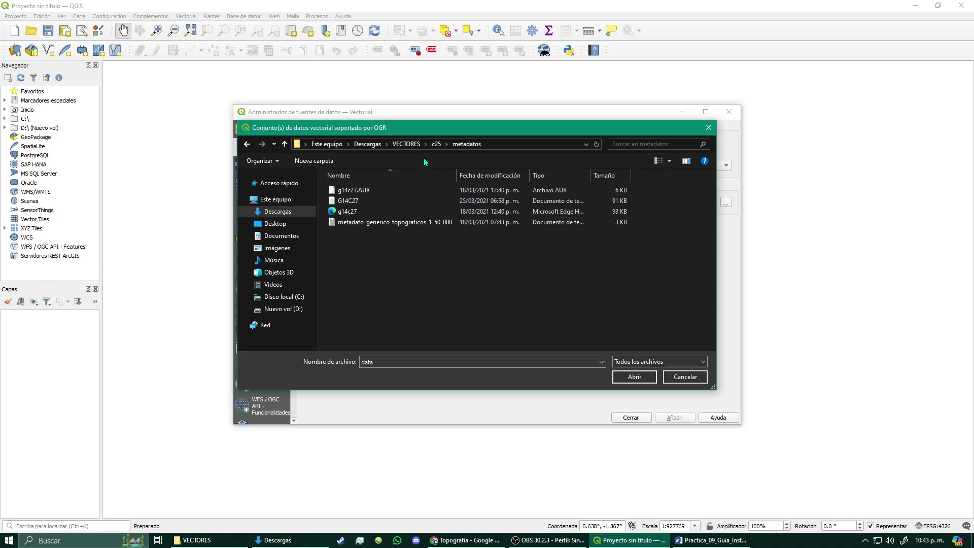
left_click(435, 145)
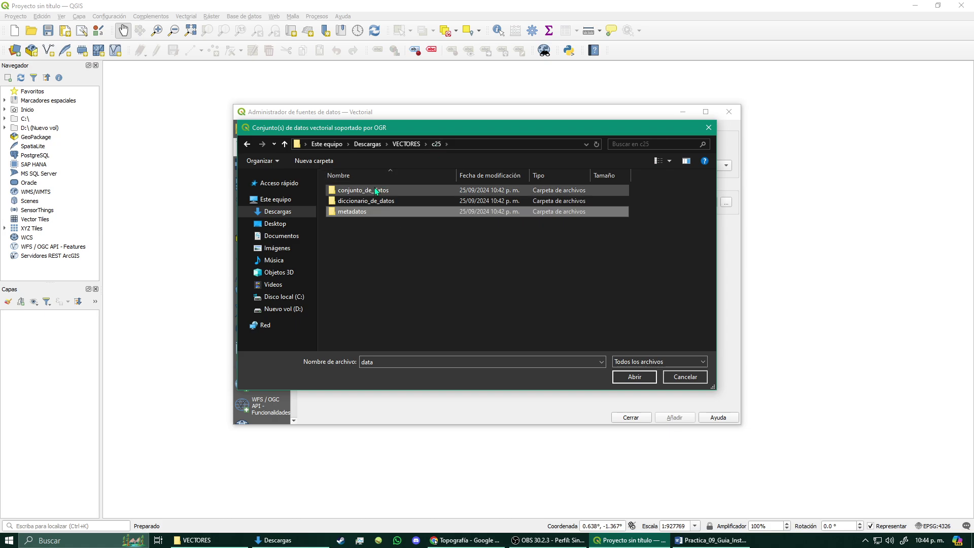
Step: Open the conjunto_de_datos folder of c25 and search it for "corriente"
double_click(376, 191)
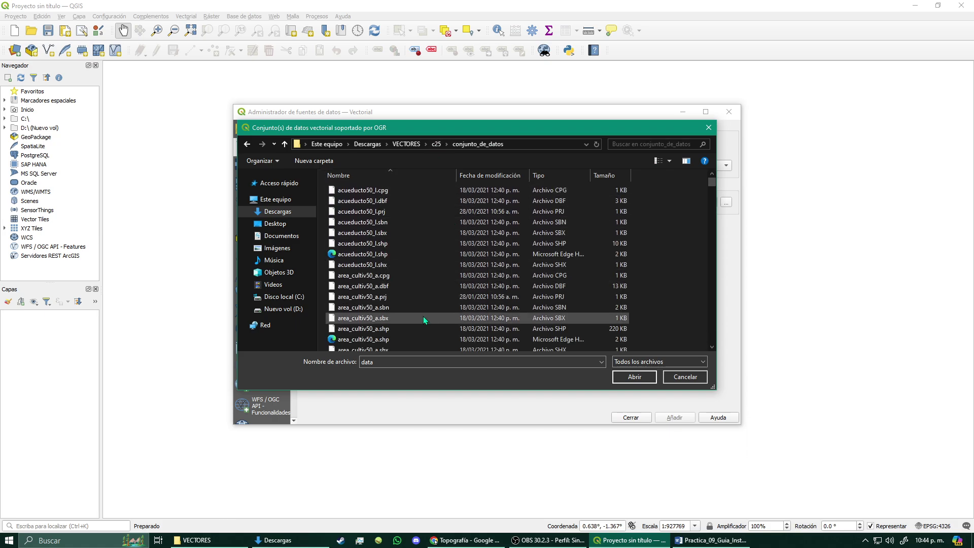
scroll(585, 209, "down", 5)
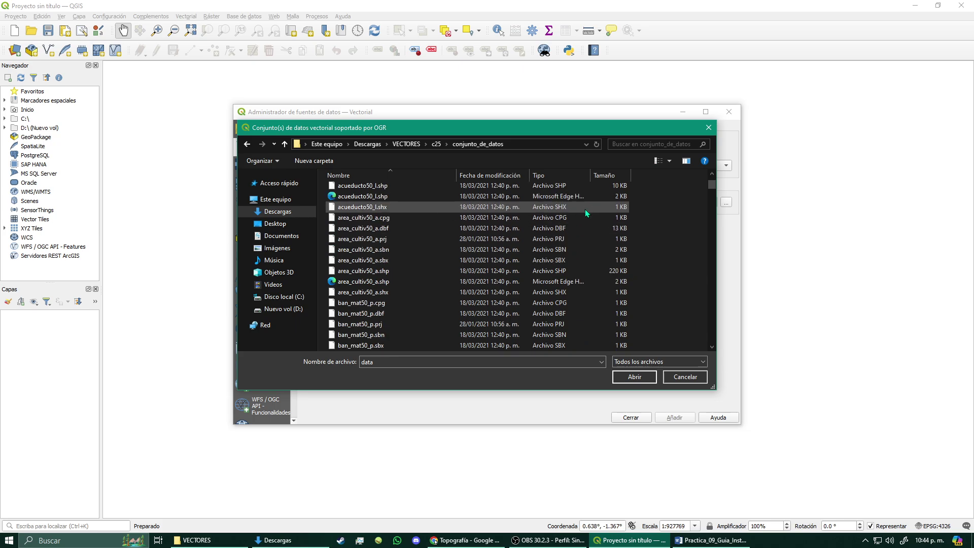
scroll(585, 210, "down", 10)
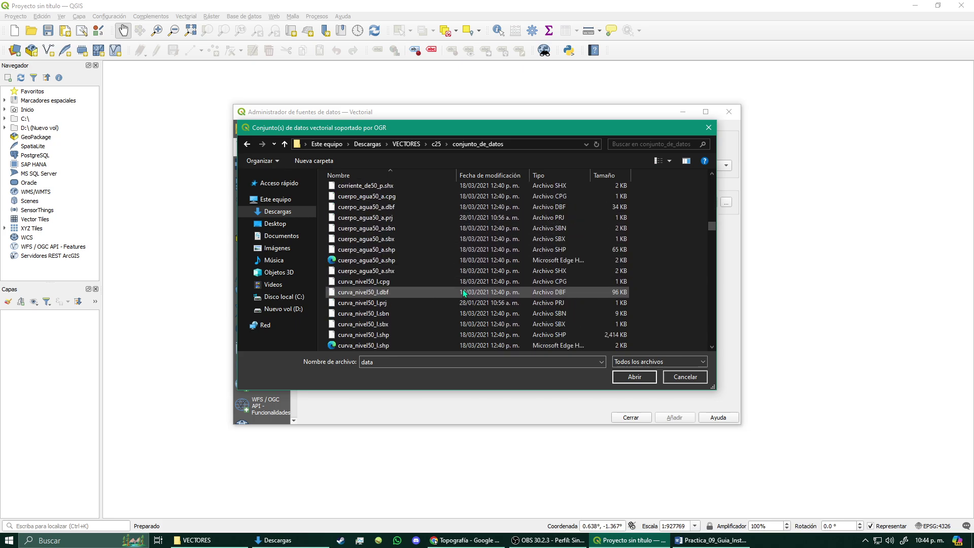
left_click_drag(711, 243, 713, 180)
left_click(657, 145)
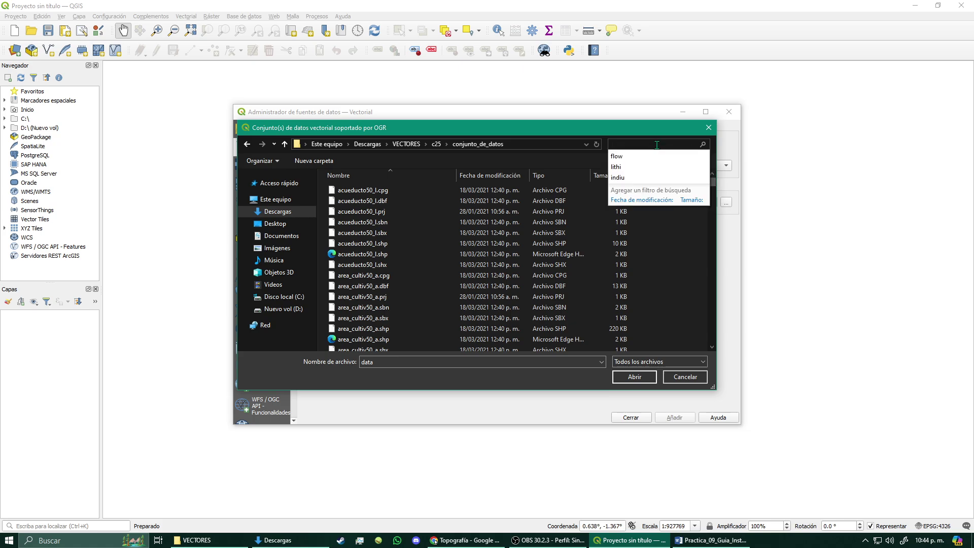
mouse_move(541, 124)
left_mouse_down()
mouse_move(529, 94)
mouse_move(566, 140)
mouse_move(553, 178)
mouse_move(584, 122)
mouse_move(538, 135)
left_mouse_up()
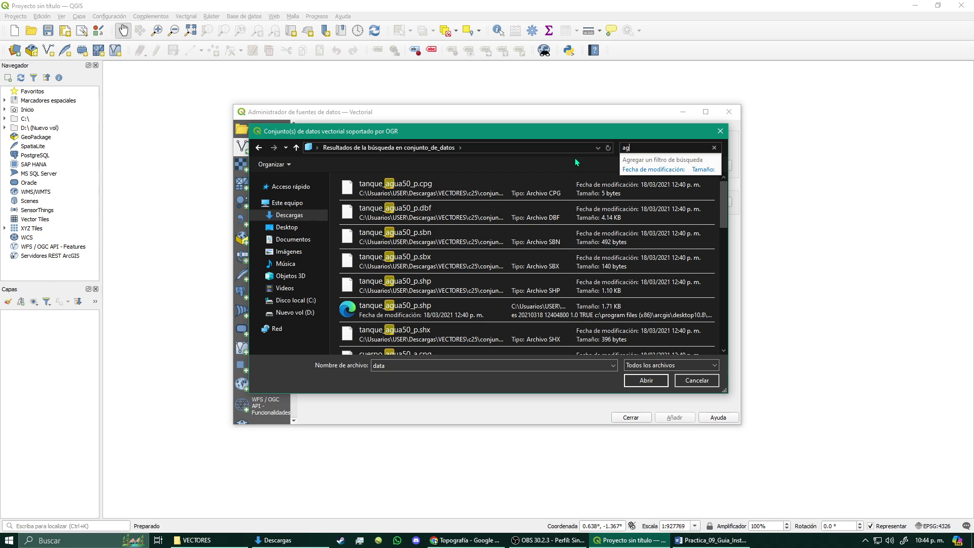
key("BackSpace")
key("BackSpace")
type("corriente")
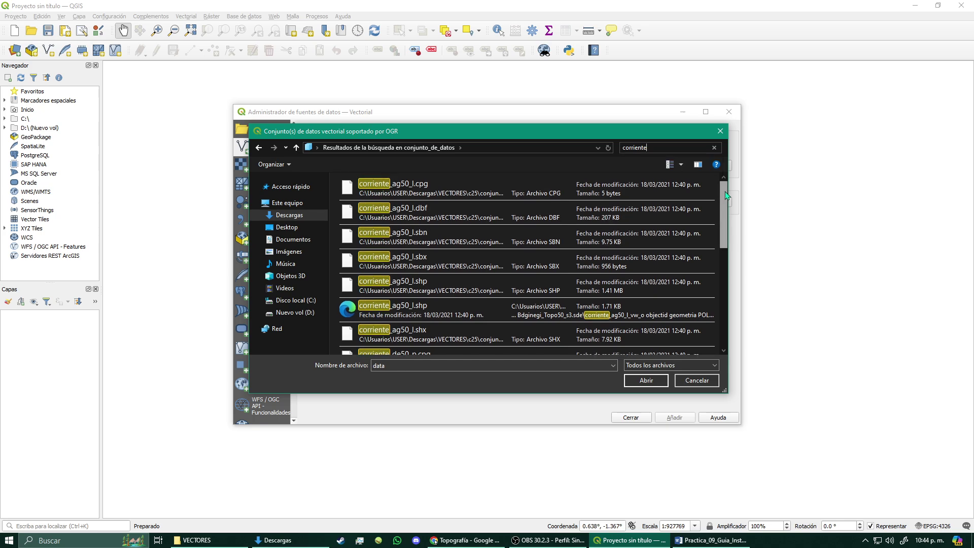
Step: Add the corriente_ag50_l.shp shapefile from c25 to the project and close the Data Source Manager
left_click(418, 289)
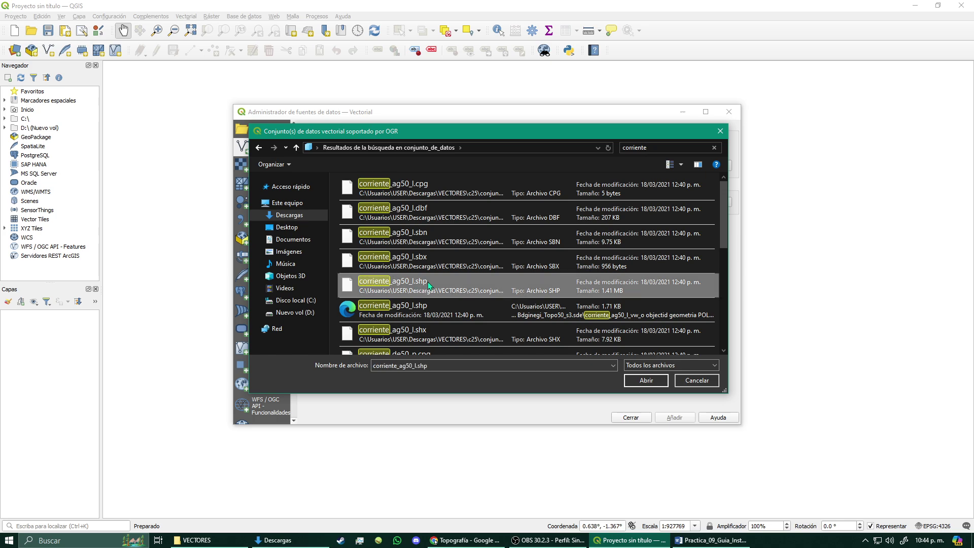
left_click(479, 315)
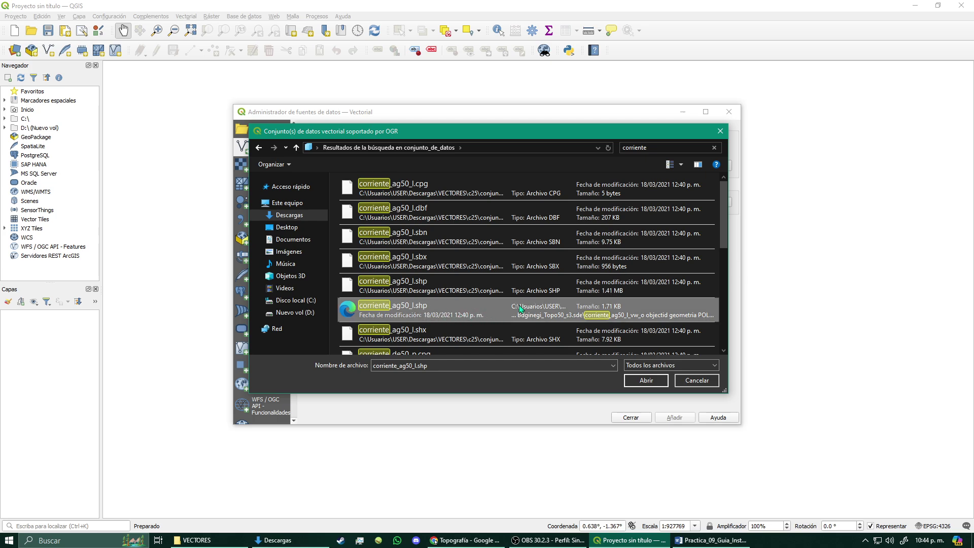
left_click(476, 287)
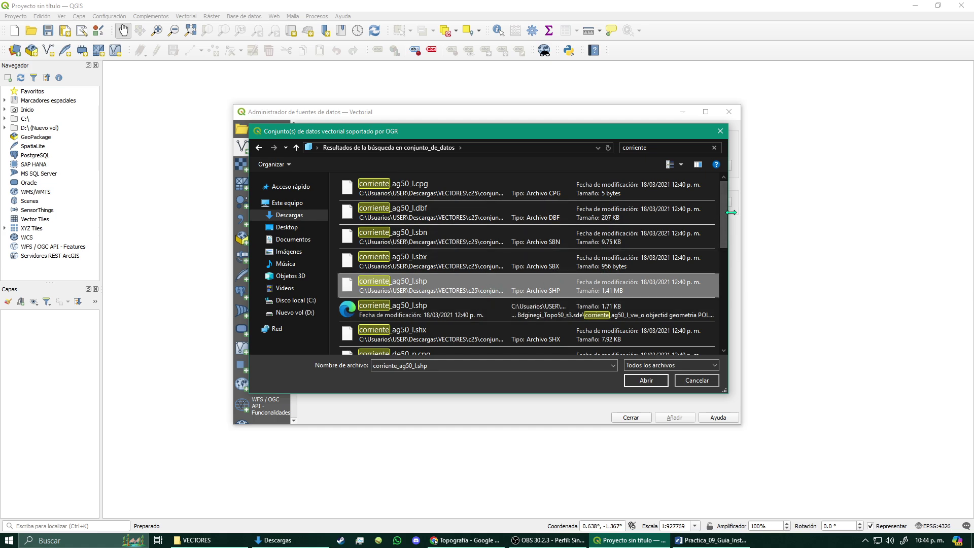
left_click_drag(731, 212, 721, 347)
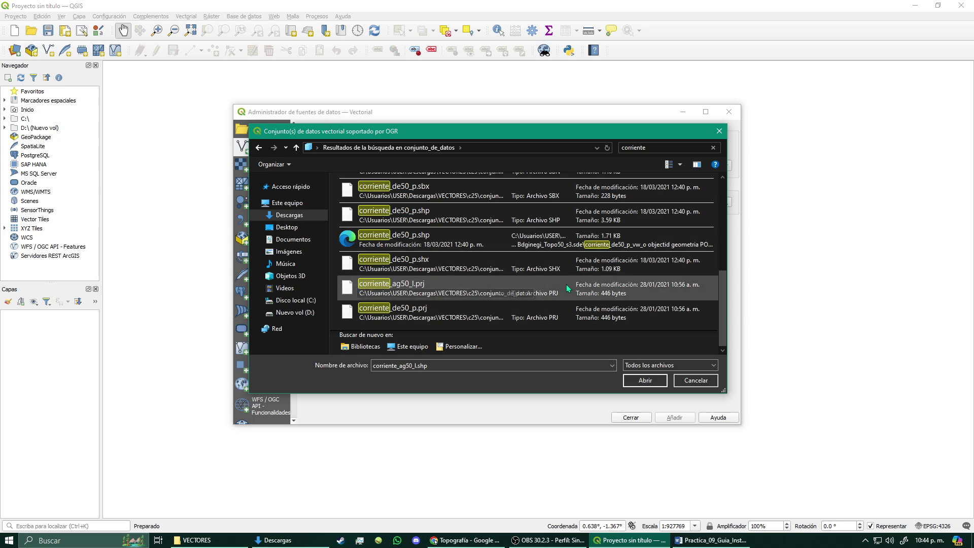
left_click_drag(723, 310, 739, 181)
double_click(467, 279)
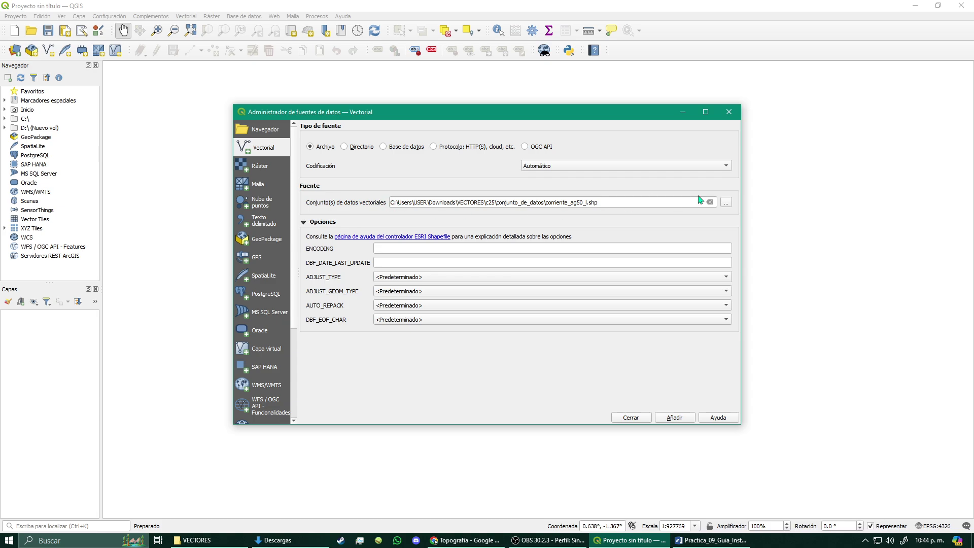
left_click(676, 417)
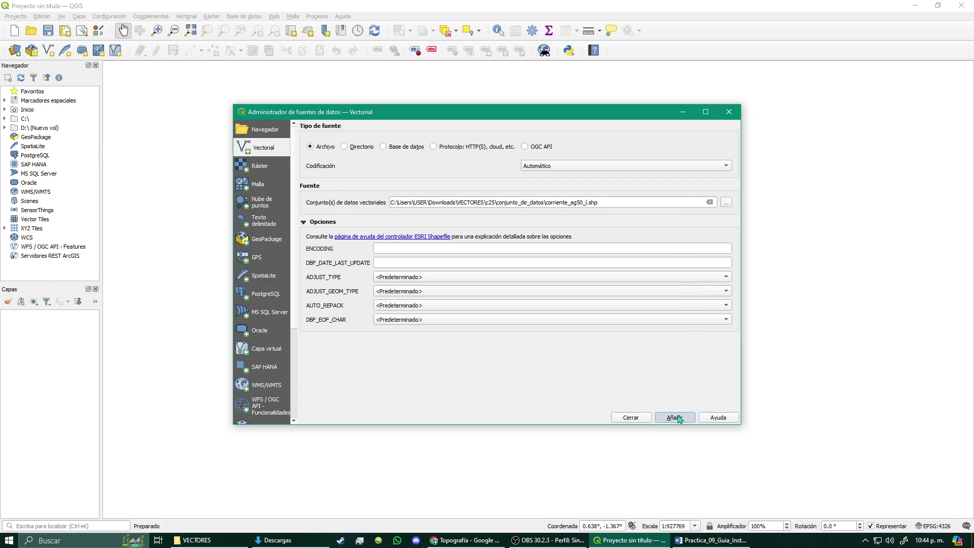
left_click(640, 420)
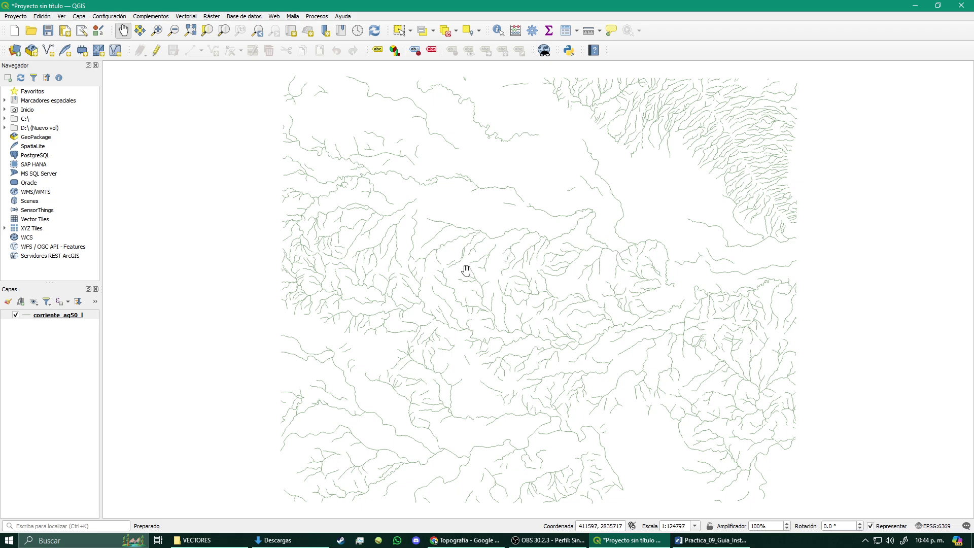
Step: Rename the corriente_ag50_l layer as c25
right_click(77, 320)
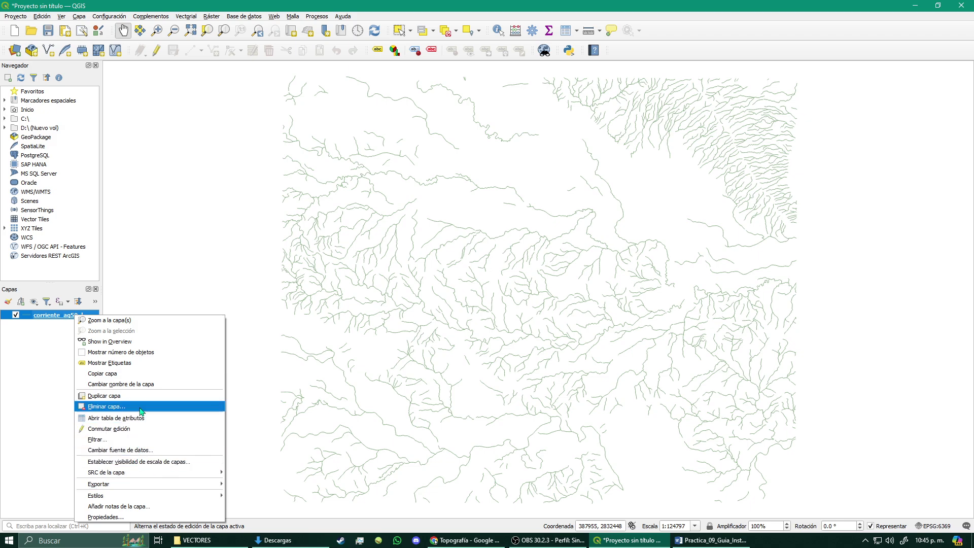
left_click(43, 364)
right_click(66, 320)
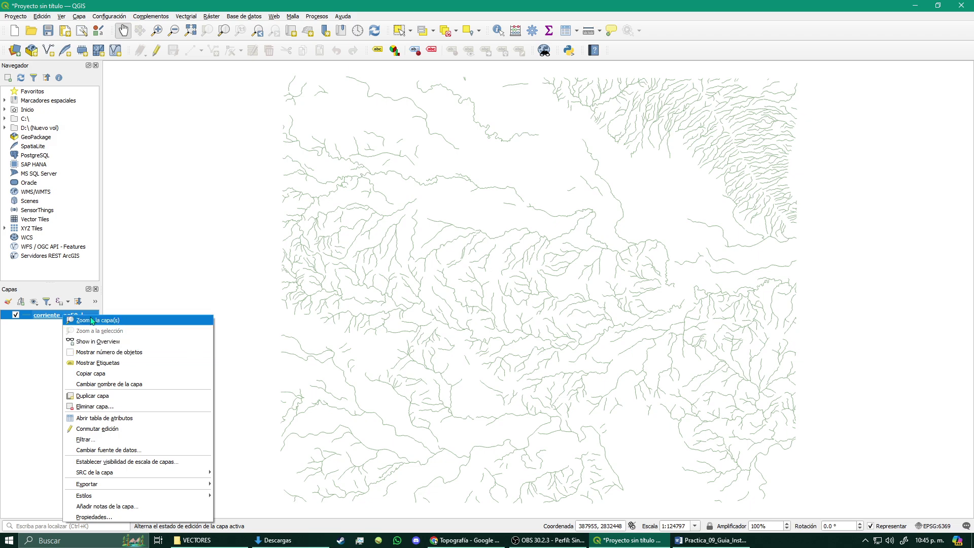
left_click(57, 318)
left_click(56, 316)
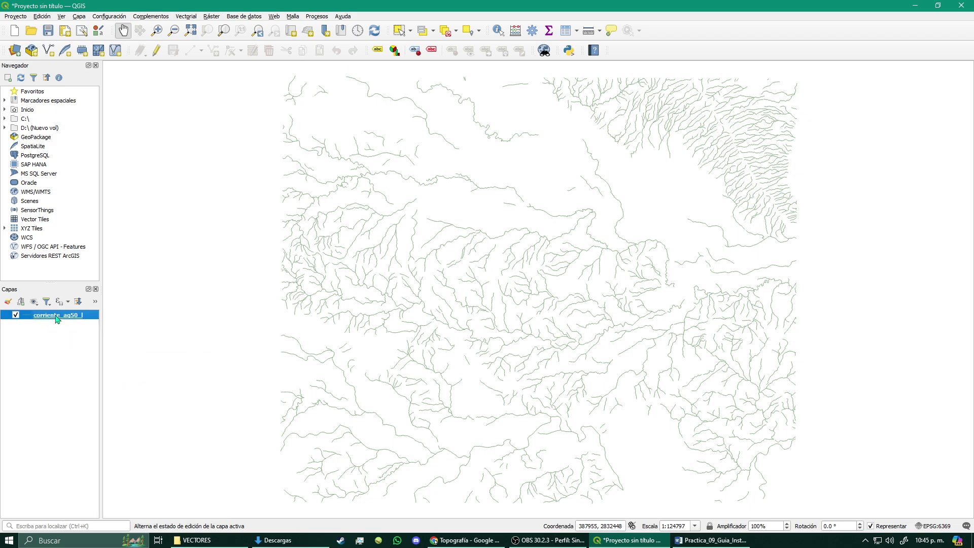
left_click(51, 343)
right_click(56, 317)
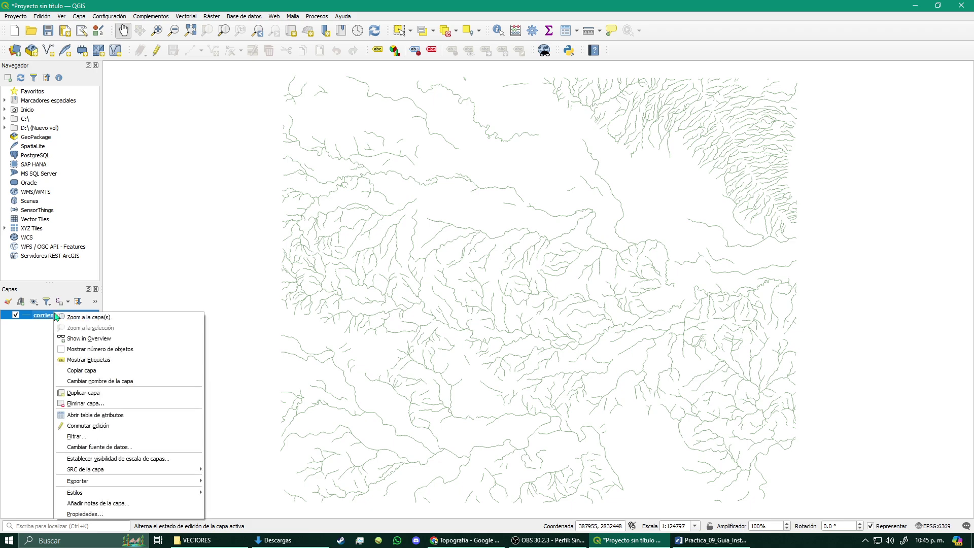
left_click(100, 381)
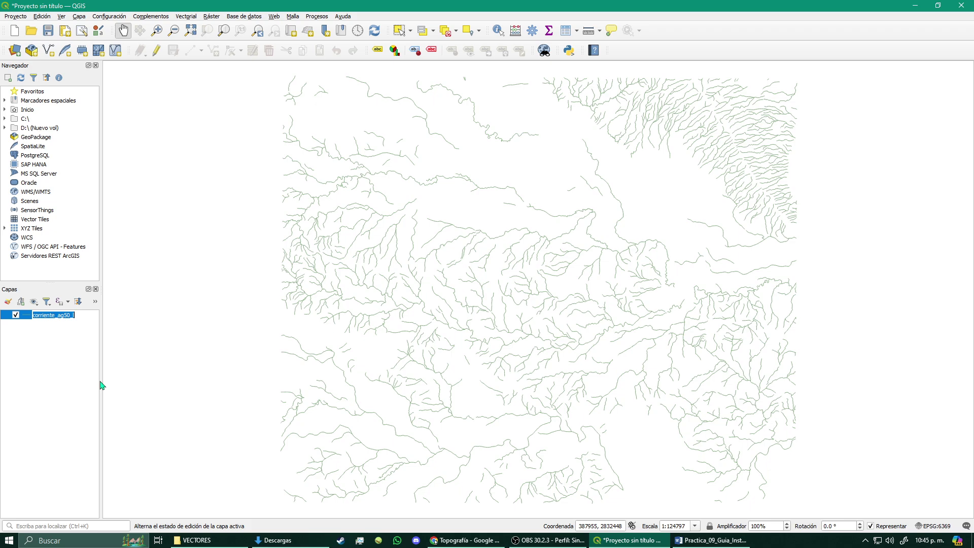
key("BackSpace")
key("Return")
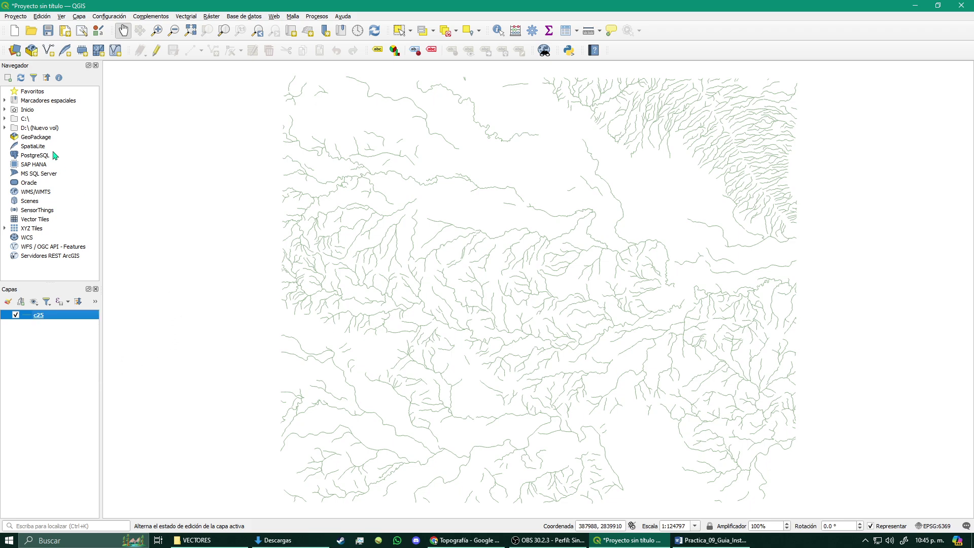
Step: Reopen the Data Source Manager and browse for a vector dataset in Downloads\VECTORES\c26\conjunto_de_datos
left_click(15, 51)
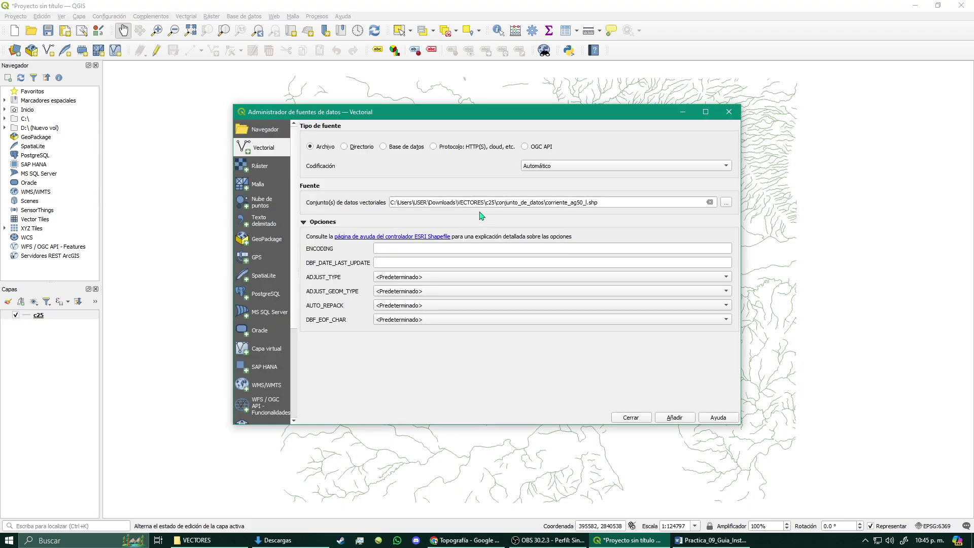
left_click(726, 202)
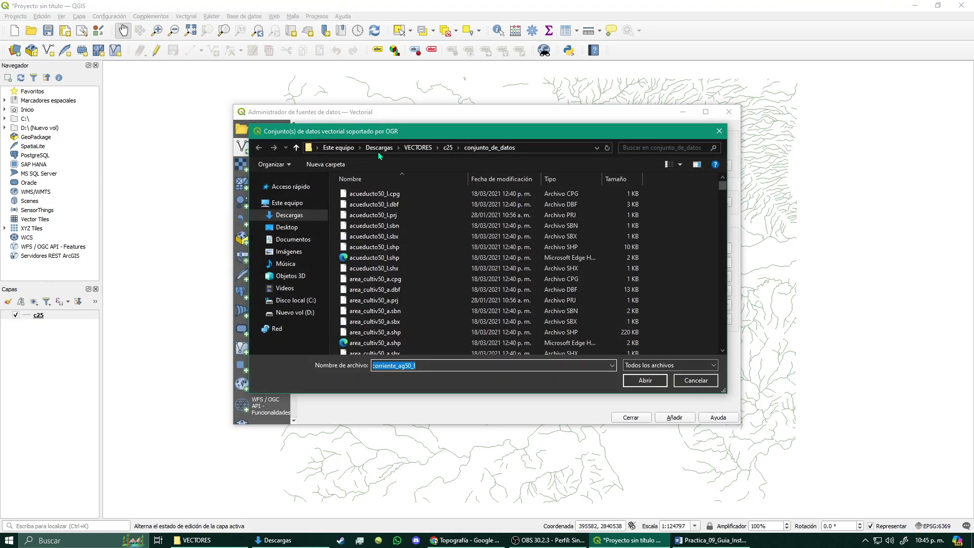
left_click(379, 151)
double_click(439, 221)
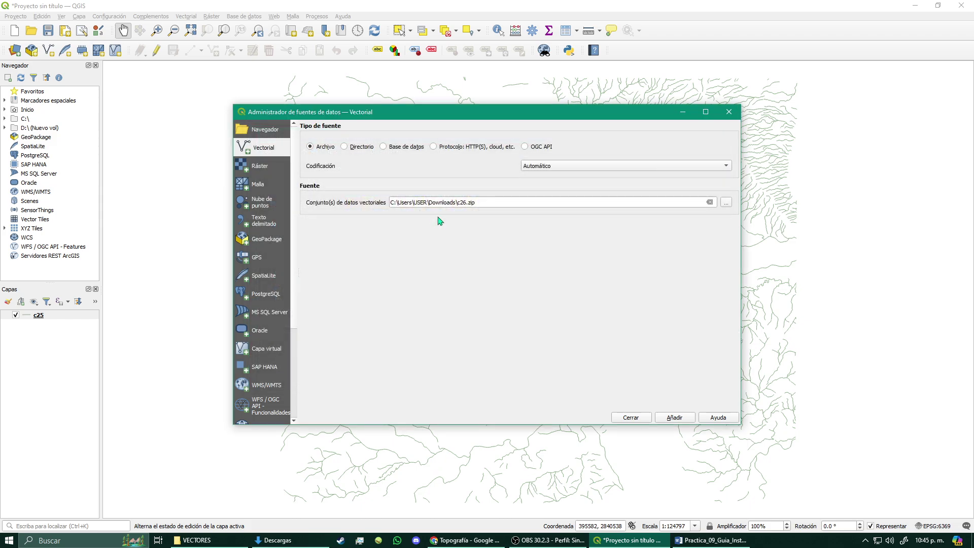
left_click(726, 202)
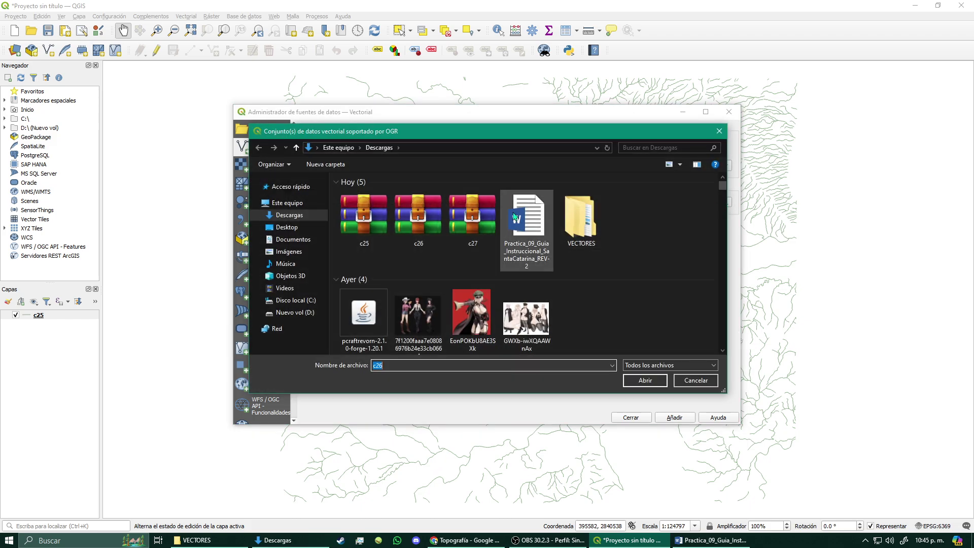
double_click(580, 218)
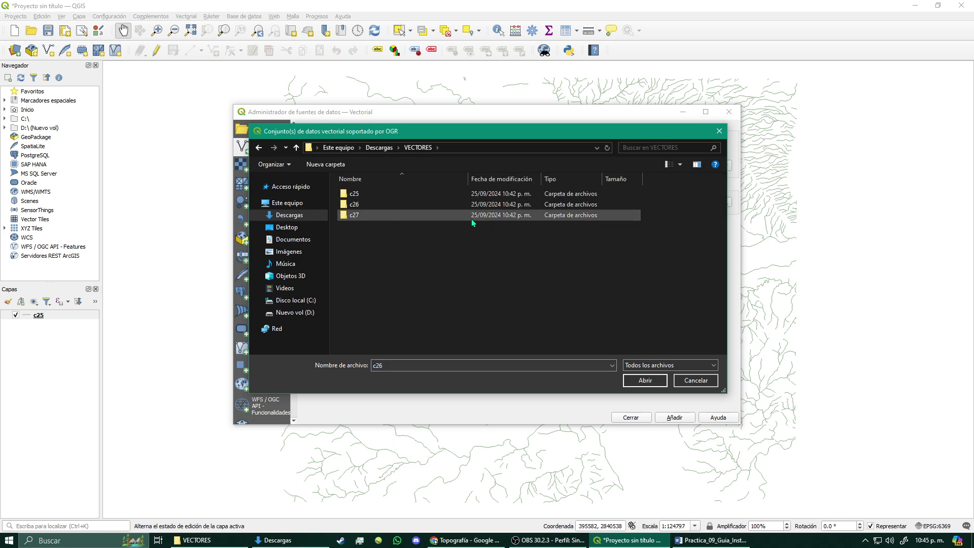
double_click(378, 204)
double_click(376, 194)
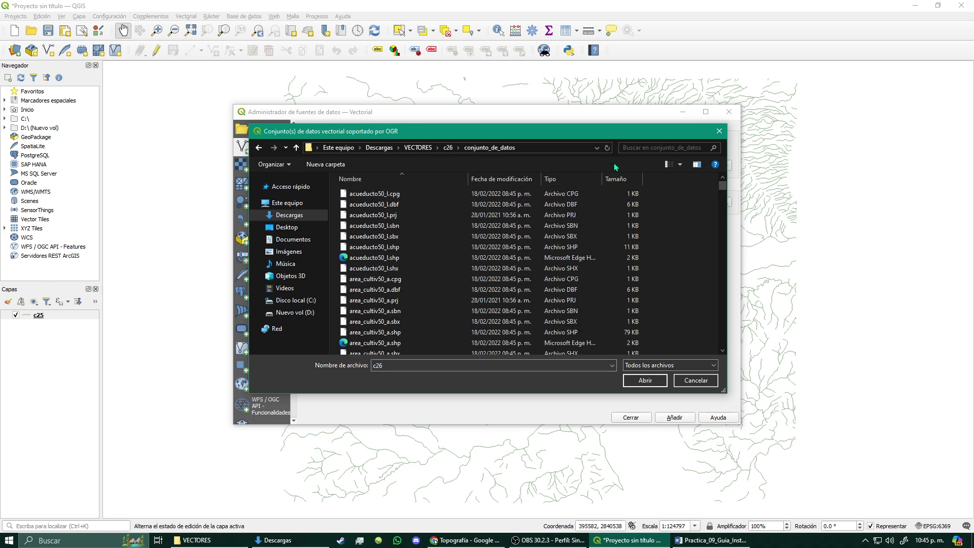
Step: Search the conjunto_de_datos folder of c26 for "corriente" and locate the corriente_ag50_l files
left_click(637, 148)
type("corriente")
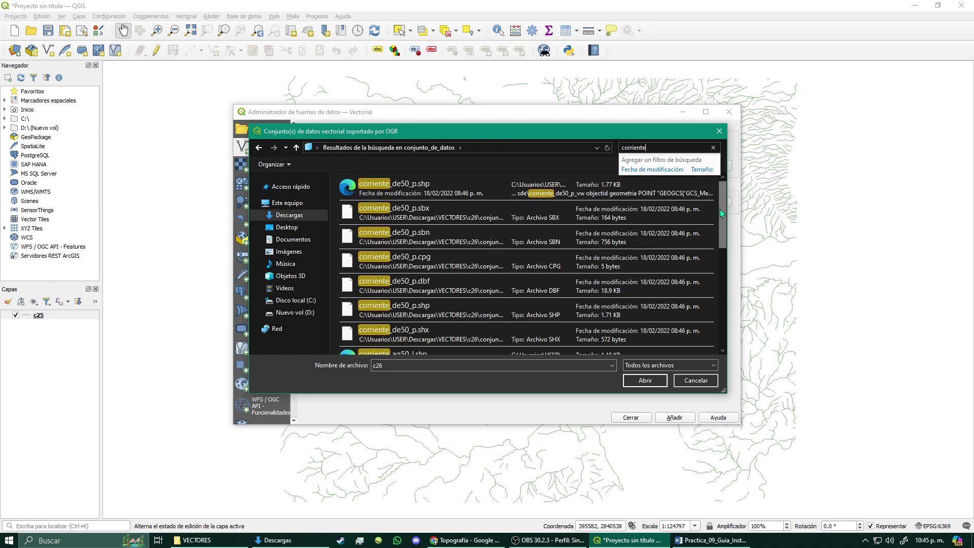
scroll(721, 230, "down", 3)
left_click_drag(721, 231, 721, 261)
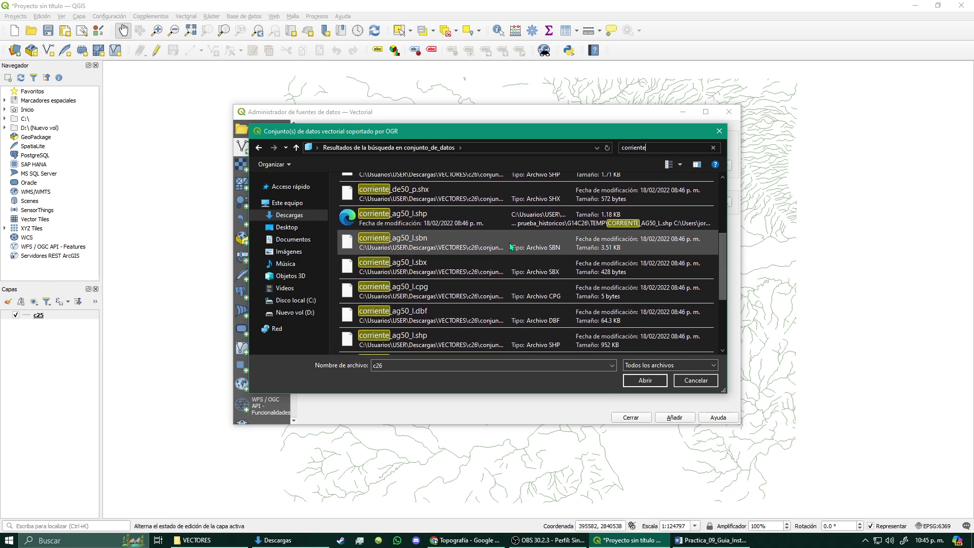
Step: Add the corriente_ag50_l.shp shapefile from c26 to the project, close the Data Source Manager and show the full extent of both layers
left_click(467, 341)
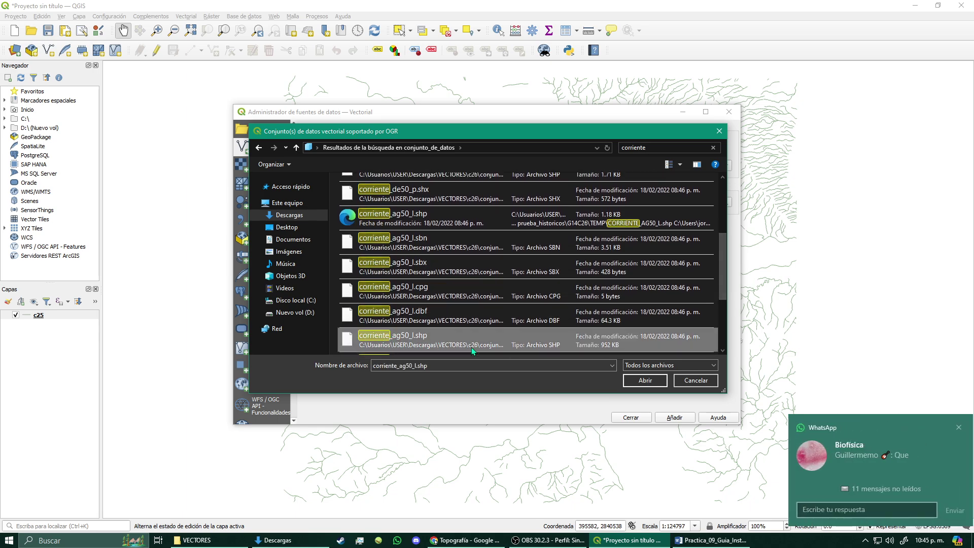
double_click(535, 347)
left_click(674, 417)
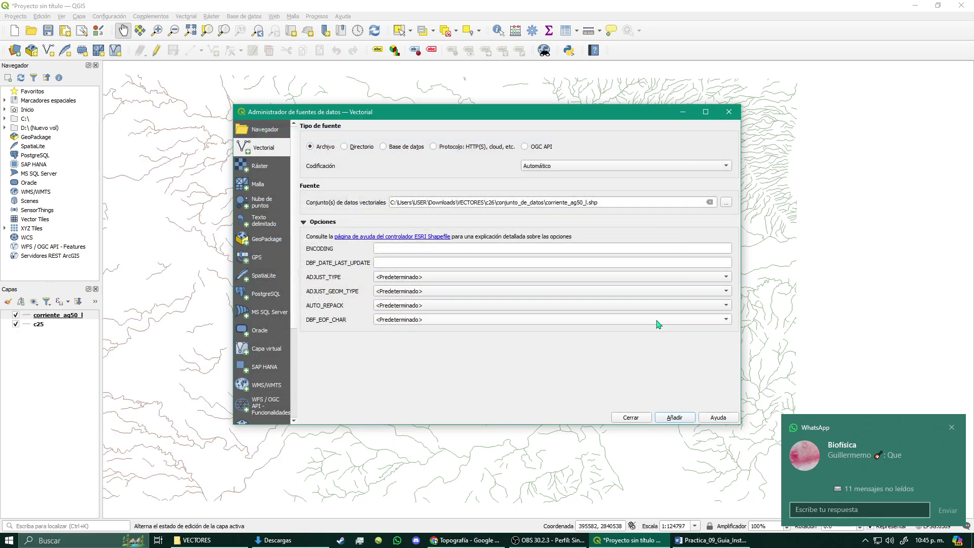
left_click(631, 417)
scroll(352, 304, "down", 1)
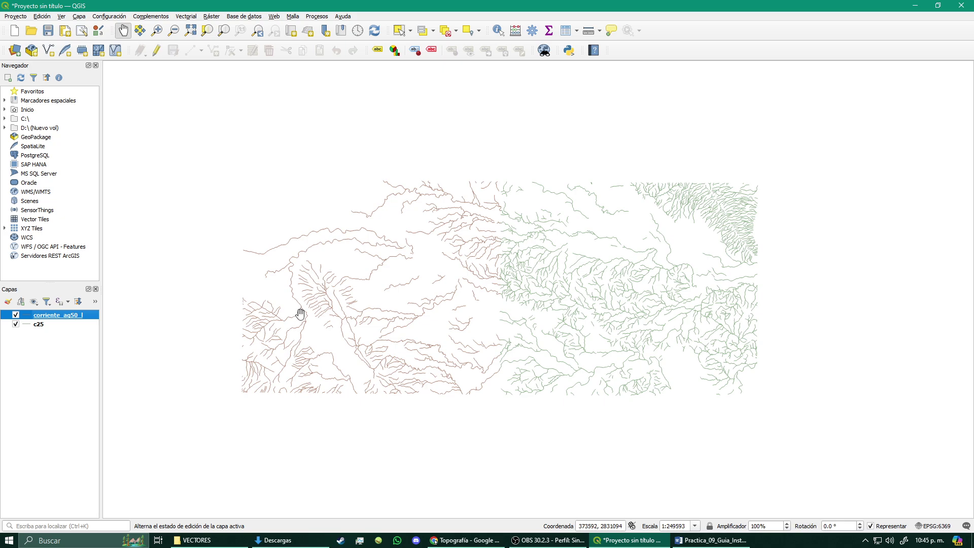
left_click(198, 30)
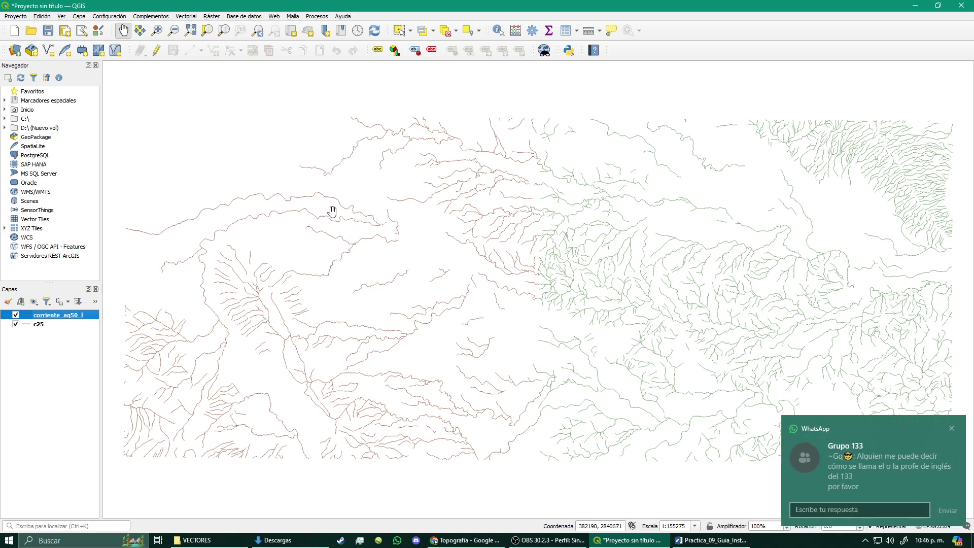
Step: Reopen the Data Source Manager and browse for a vector dataset in Downloads\VECTORES\c27\conjunto_de_datos
left_click(15, 48)
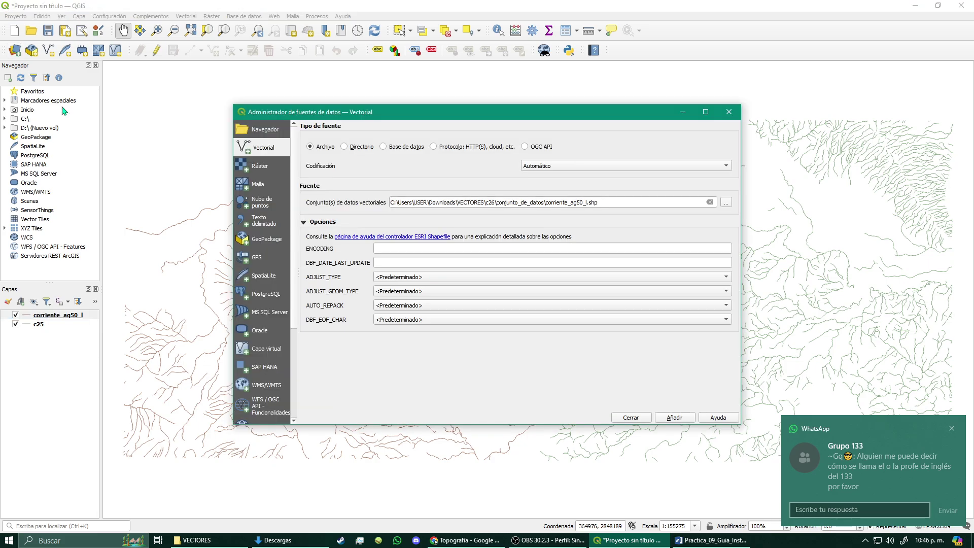
left_click(726, 202)
left_click(383, 147)
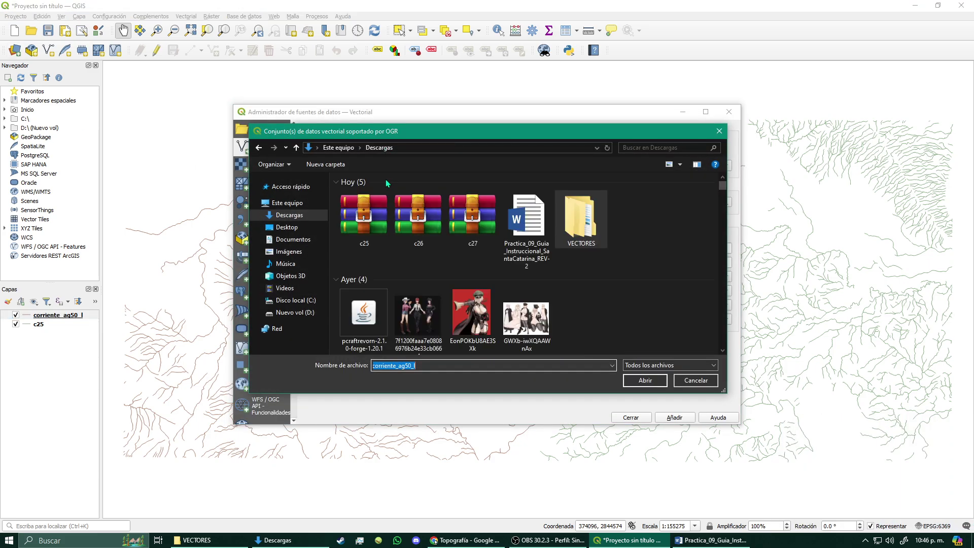
double_click(581, 218)
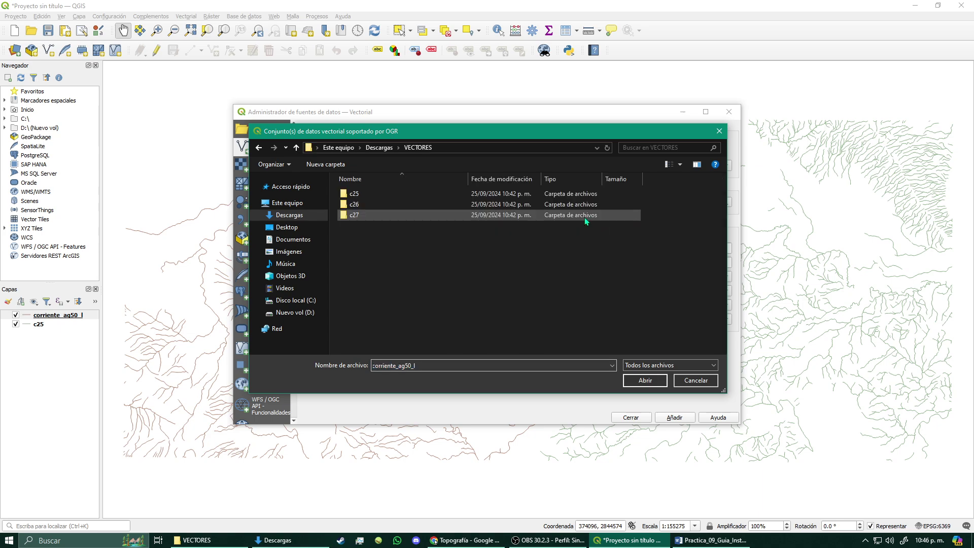
double_click(376, 215)
double_click(378, 194)
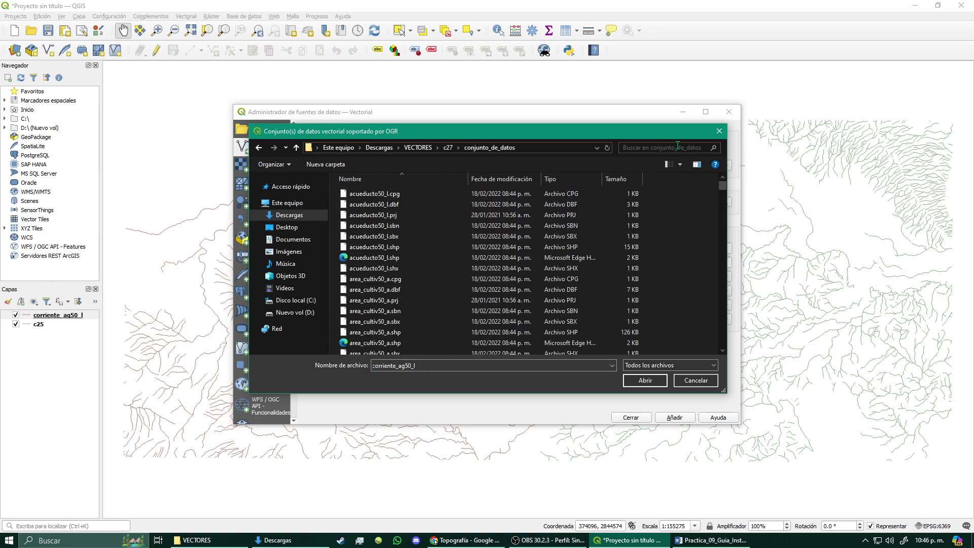
Step: Search the conjunto_de_datos folder of c27 for "corriente" and choose corriente_ag50_l.shp as the vector dataset
left_click(677, 146)
type("corriente")
left_click_drag(697, 189, 724, 264)
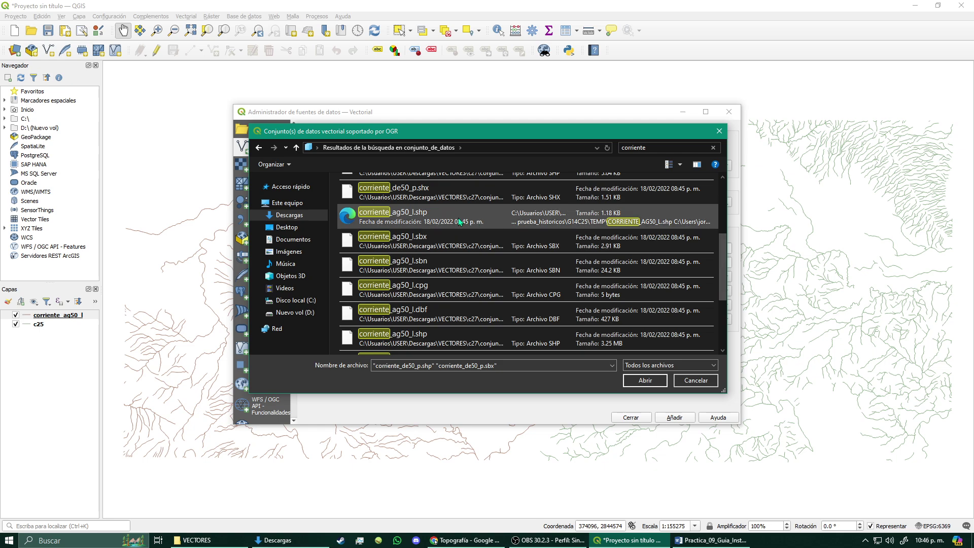
left_click(411, 334)
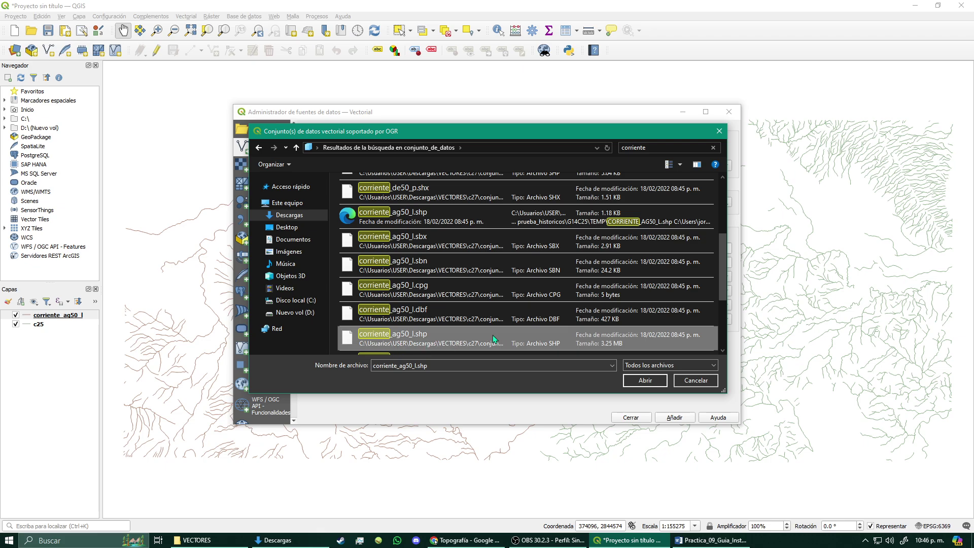
double_click(473, 344)
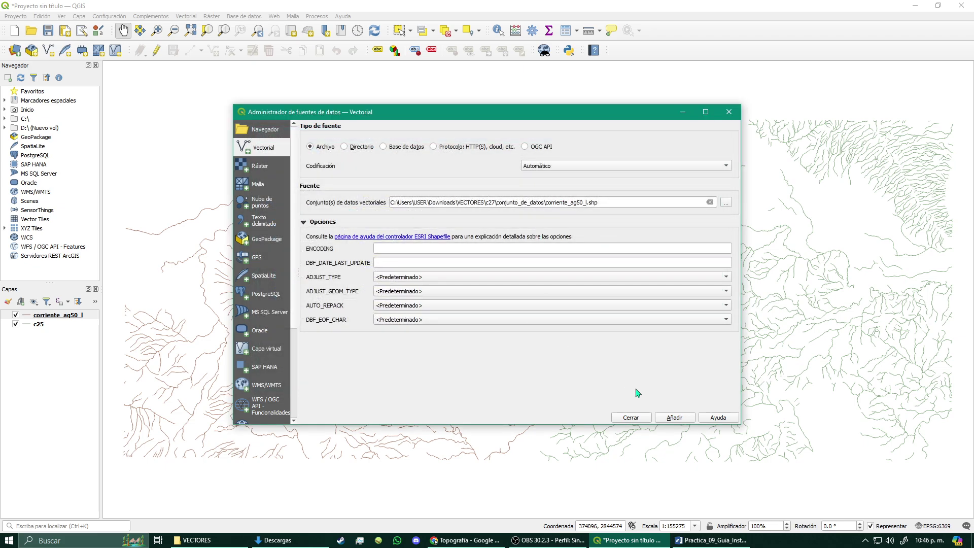
Step: Add the chosen c27 shapefile to the project, close the Data Source Manager and show the full extent of all three layers
left_click(676, 419)
left_click(624, 418)
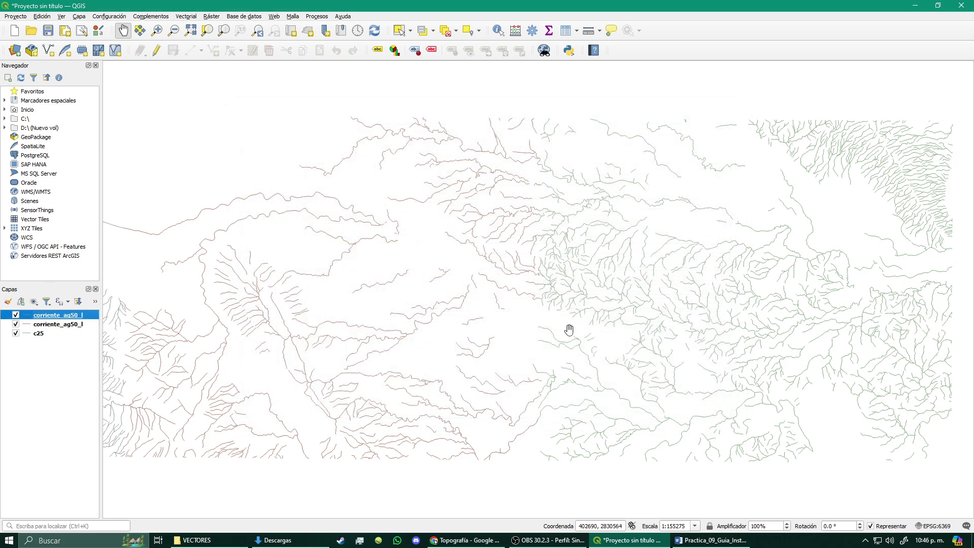
left_click(191, 37)
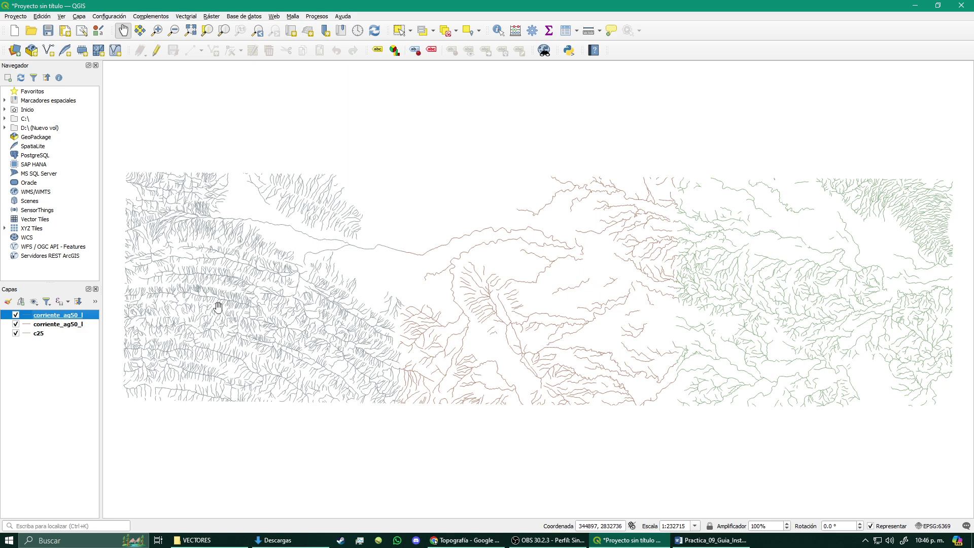
Step: Open the layer properties of the uppermost corriente_ag50_l layer, the one added from c27
right_click(83, 318)
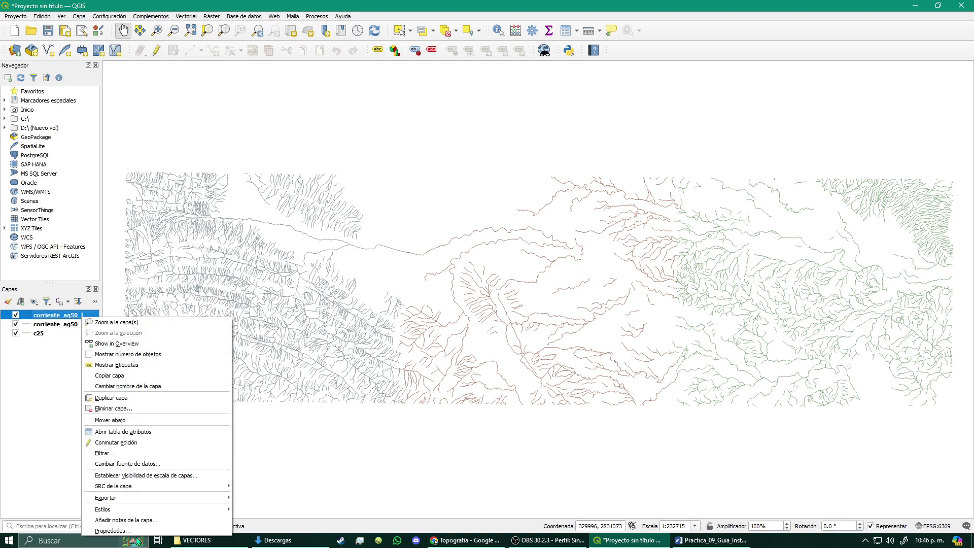
key("Escape")
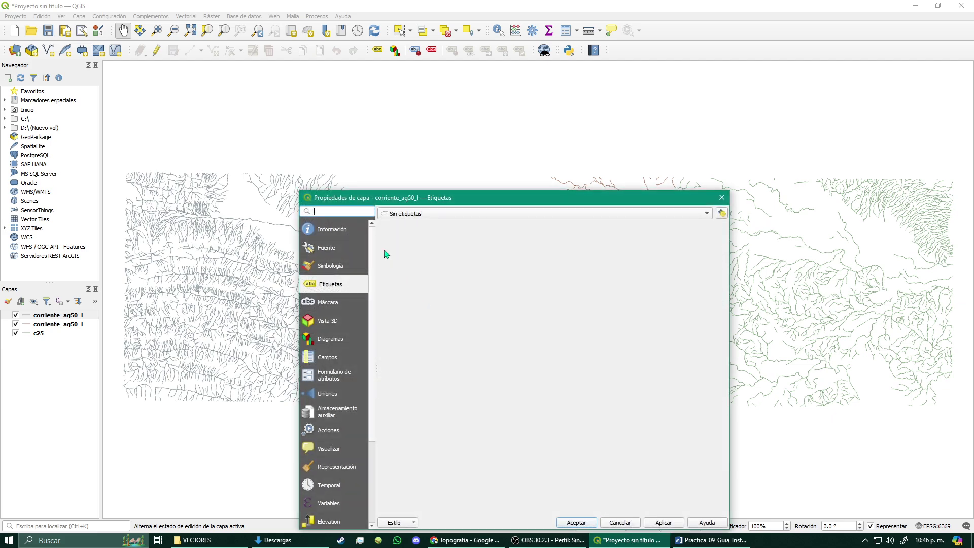
left_click_drag(401, 201, 392, 116)
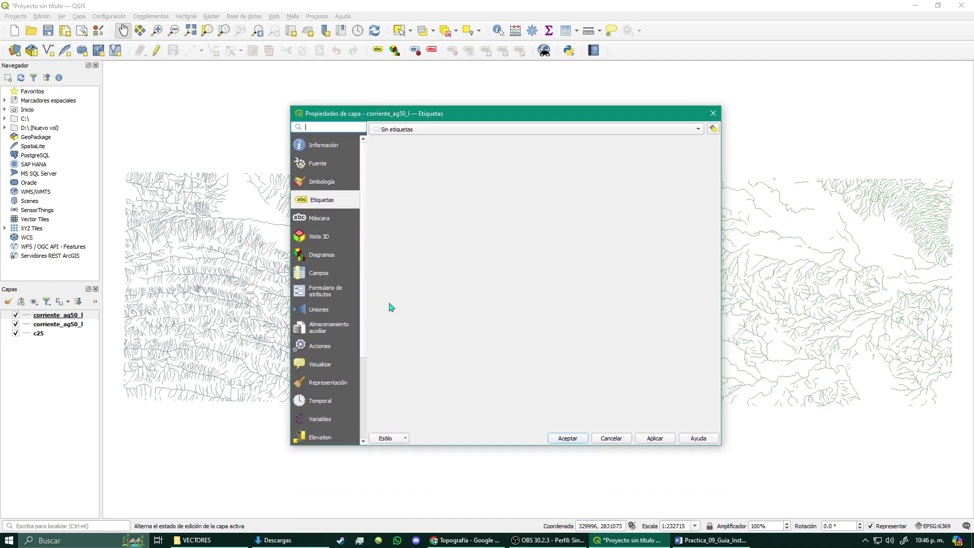